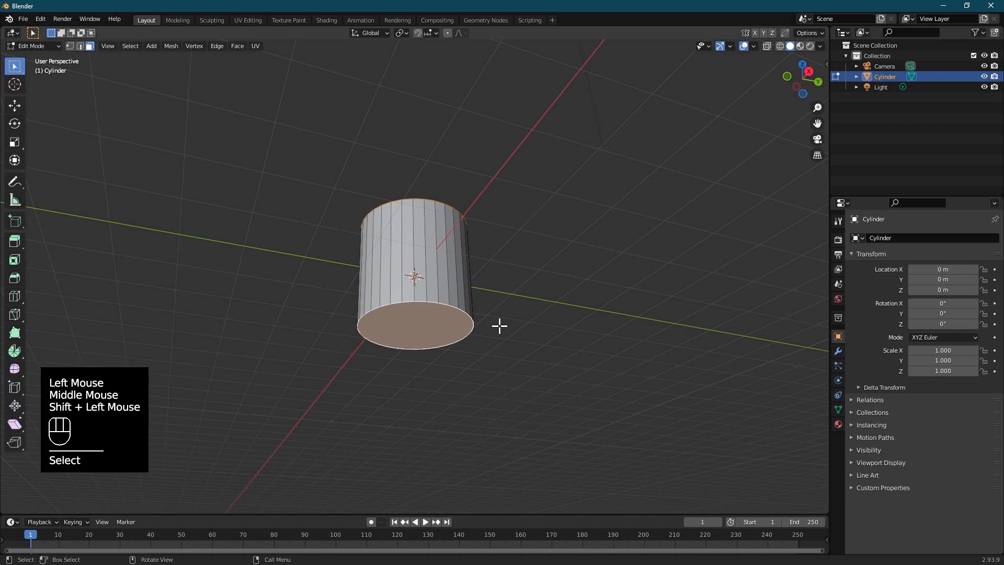
Step: Flatten the cylinder into a thin disc by scaling its end faces along Z to about 0.13, and slightly more
{"action": "key", "text": "s"}
{"action": "key", "text": "shift+z"}
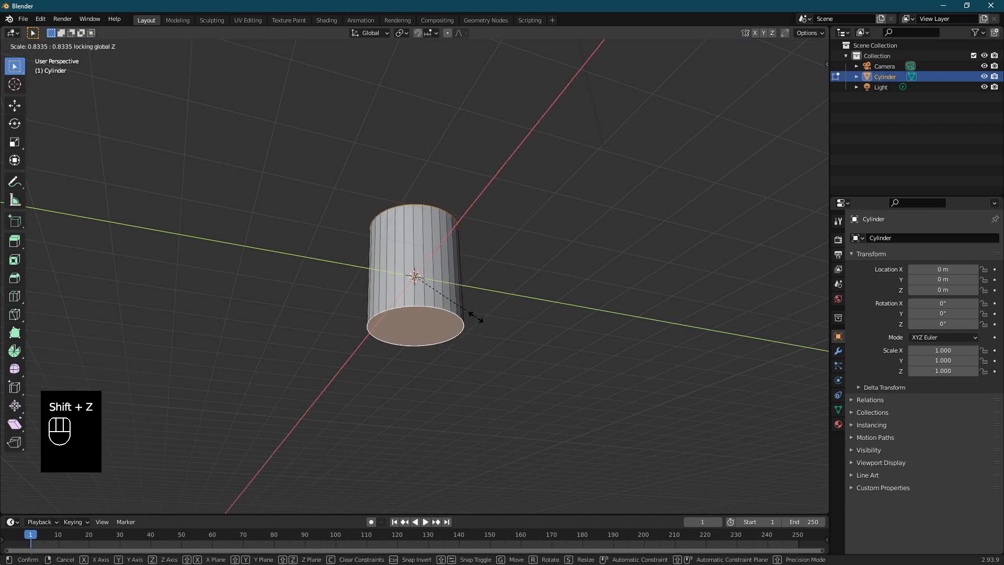
{"action": "key", "text": "z"}
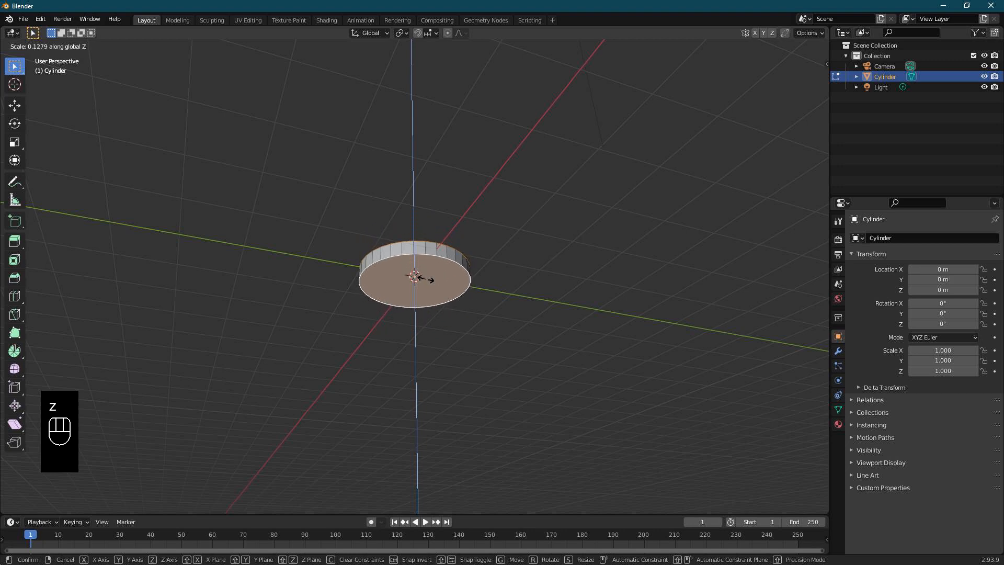
{"action": "left_click", "coordinate": [438, 280]}
{"action": "middle_click_drag", "start_coordinate": [475, 285], "coordinate": [445, 311]}
{"action": "scroll", "coordinate": [433, 336], "scroll_direction": "up", "scroll_amount": 3}
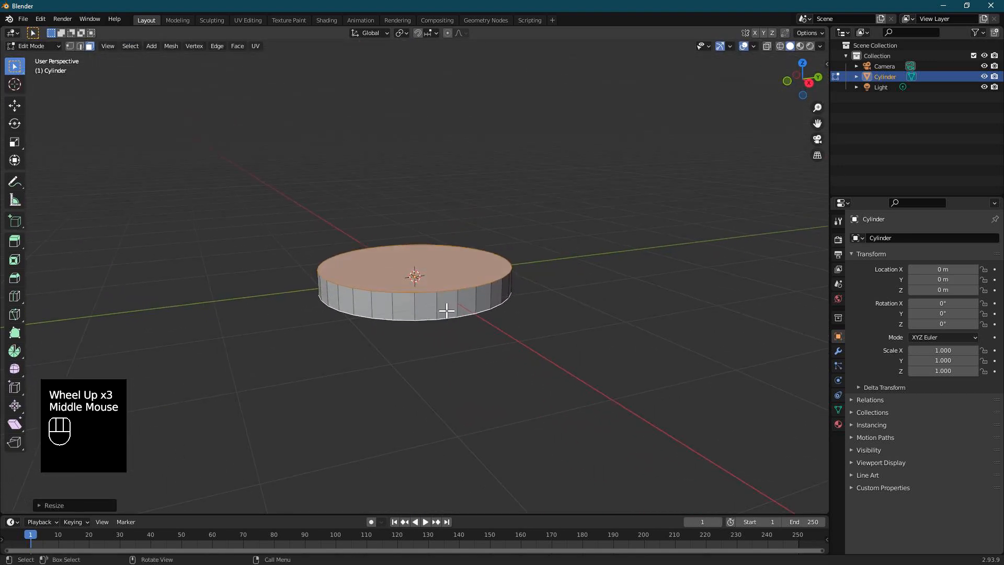
{"action": "key", "text": "s"}
{"action": "key", "text": "z"}
{"action": "left_click", "coordinate": [437, 308]}
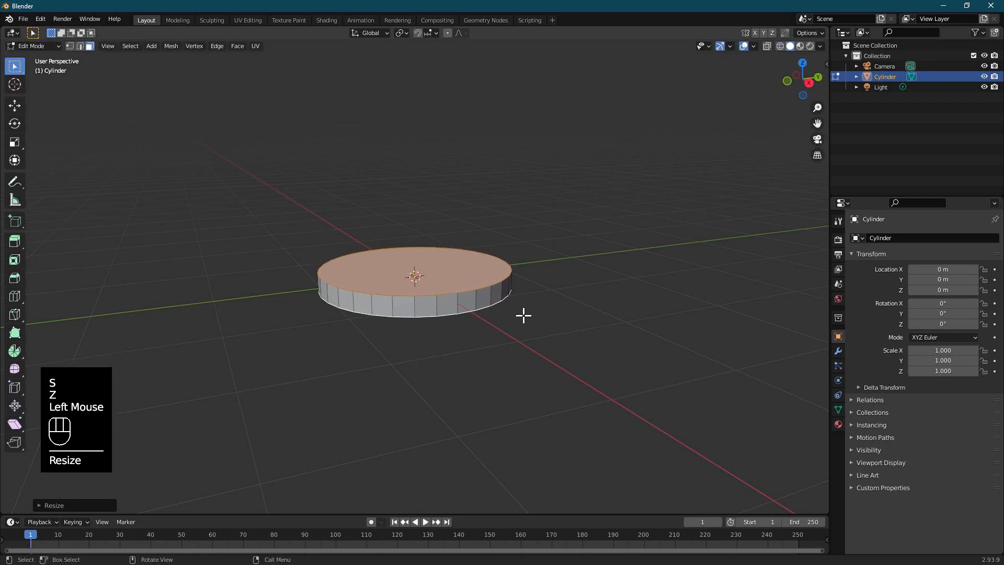
Step: Shade the thin disc smooth in Object Mode and enable Auto Smooth at 30° for its normals
{"action": "key", "text": "Tab"}
{"action": "middle_click_drag", "start_coordinate": [513, 309], "coordinate": [392, 307]}
{"action": "right_click", "coordinate": [390, 304]}
{"action": "left_click", "coordinate": [391, 304]}
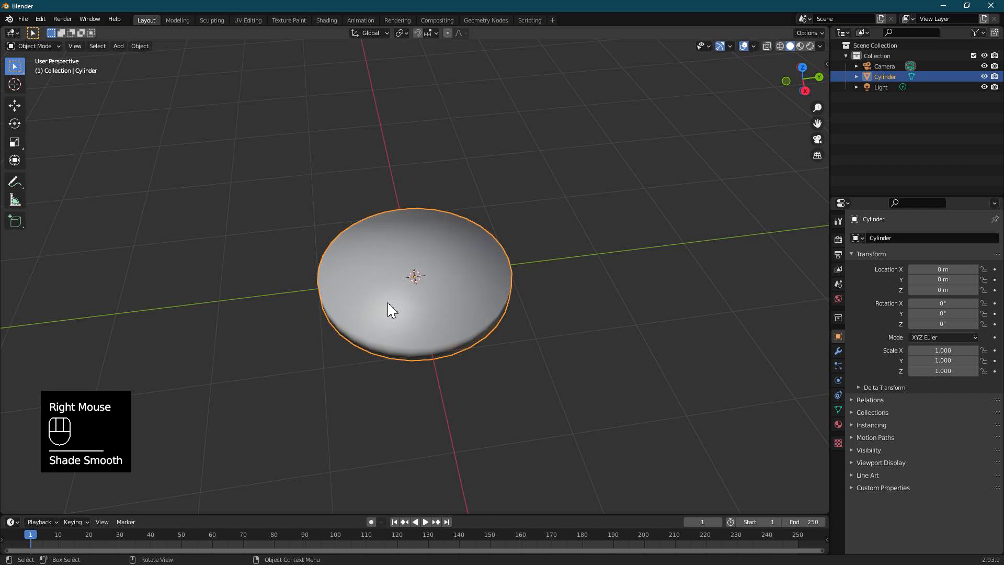
{"action": "left_click", "coordinate": [838, 410]}
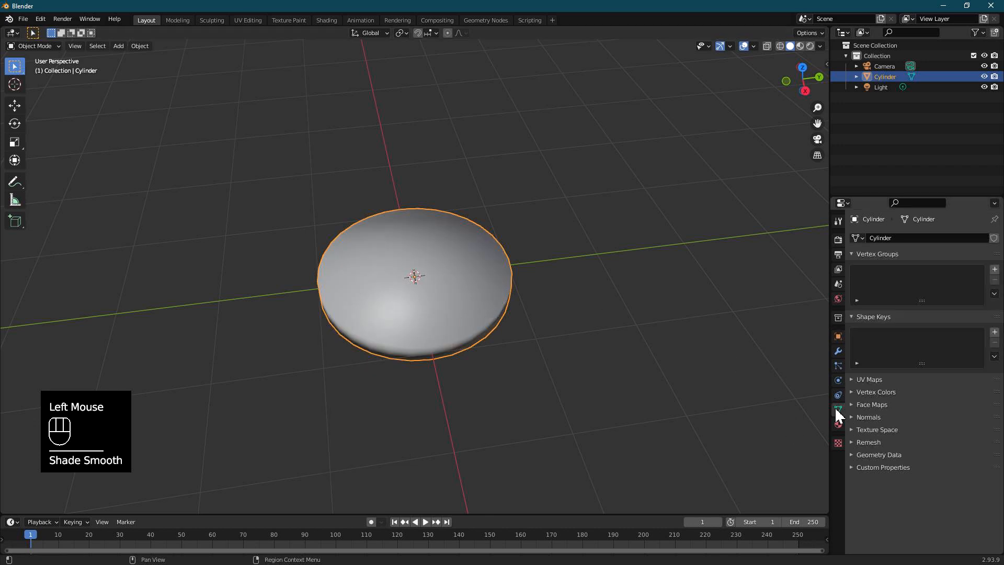
{"action": "left_click", "coordinate": [852, 417]}
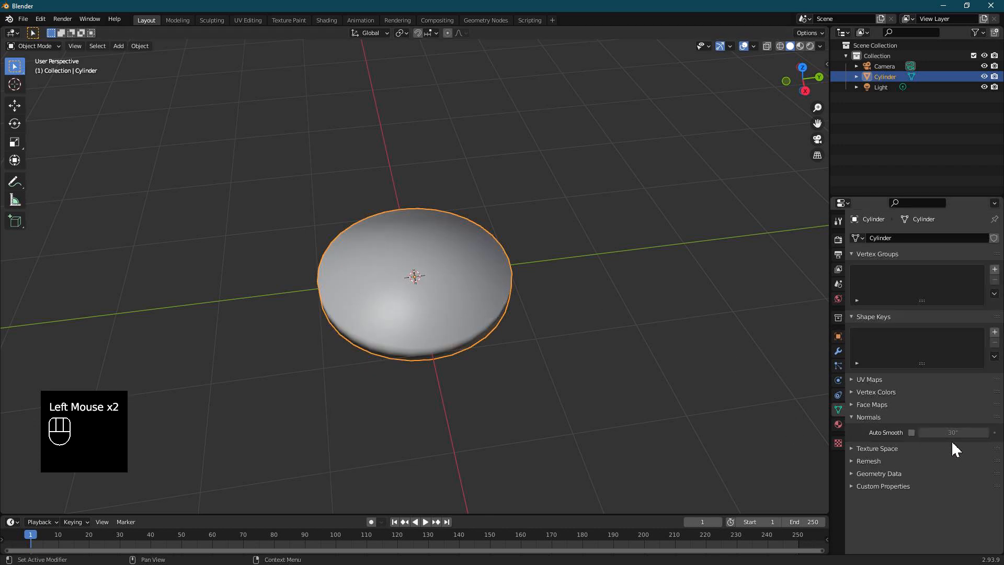
{"action": "left_click", "coordinate": [912, 433]}
{"action": "middle_click_drag", "start_coordinate": [528, 333], "coordinate": [508, 357]}
{"action": "scroll", "coordinate": [488, 287], "scroll_direction": "down", "scroll_amount": 3}
{"action": "scroll", "coordinate": [463, 293], "scroll_direction": "up", "scroll_amount": 1}
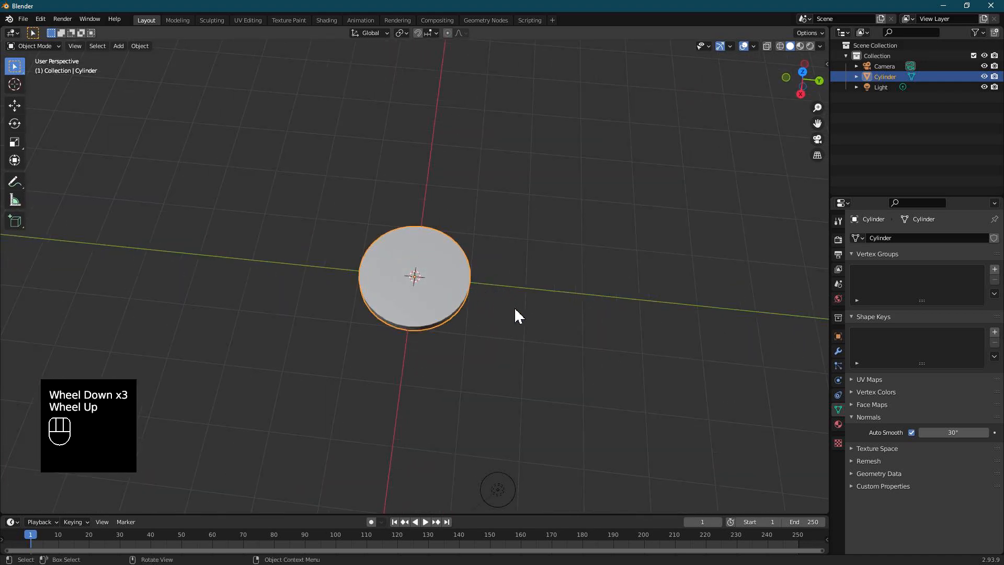
{"action": "left_click", "coordinate": [515, 299]}
{"action": "key", "text": "shift+a"}
{"action": "mouse_move", "coordinate": [506, 298]}
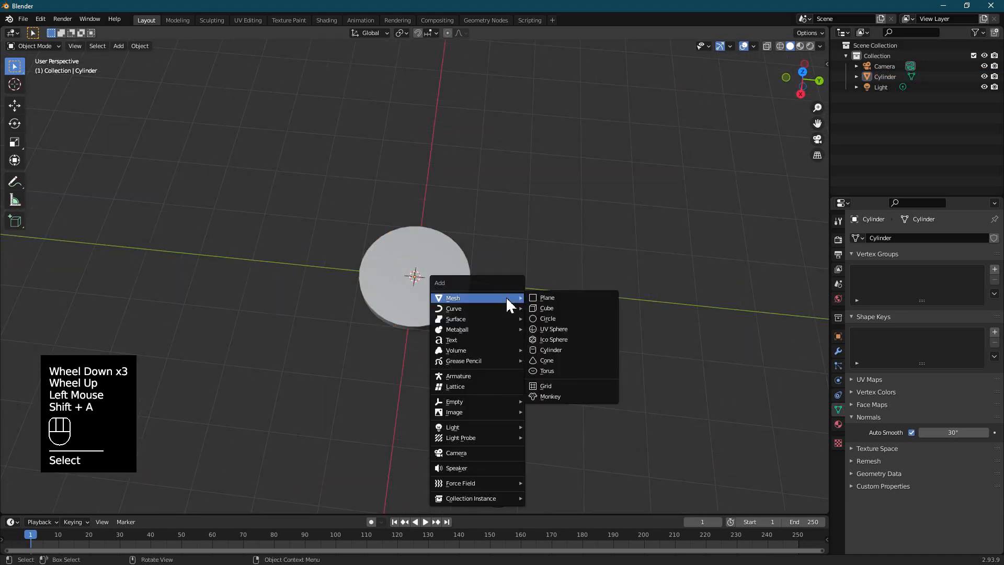
{"action": "left_click", "coordinate": [552, 340]}
{"action": "key", "text": "ctrl+z"}
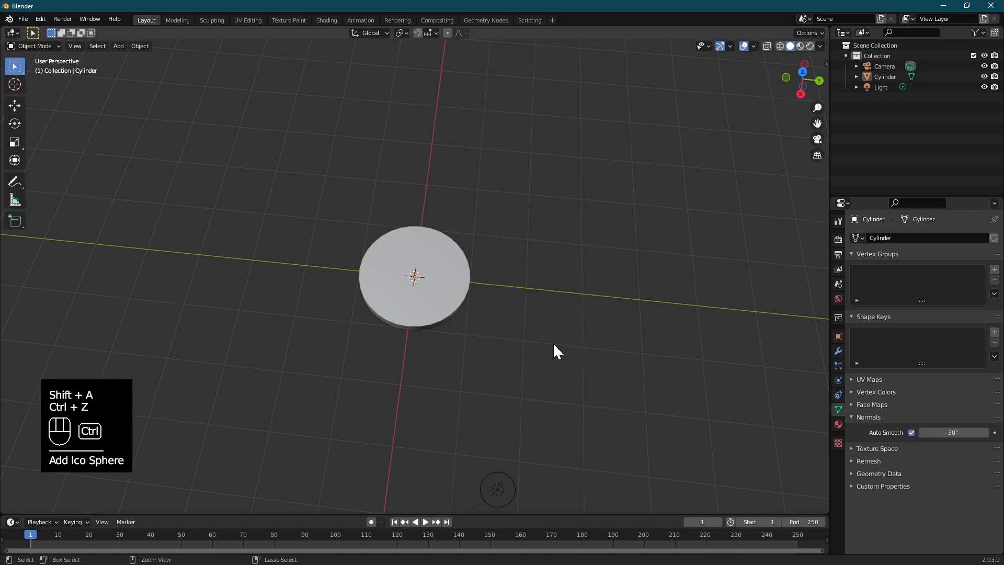
Step: Add a second mesh cylinder with 64 vertices at the origin
{"action": "key", "text": "shift+a"}
{"action": "mouse_move", "coordinate": [507, 331]}
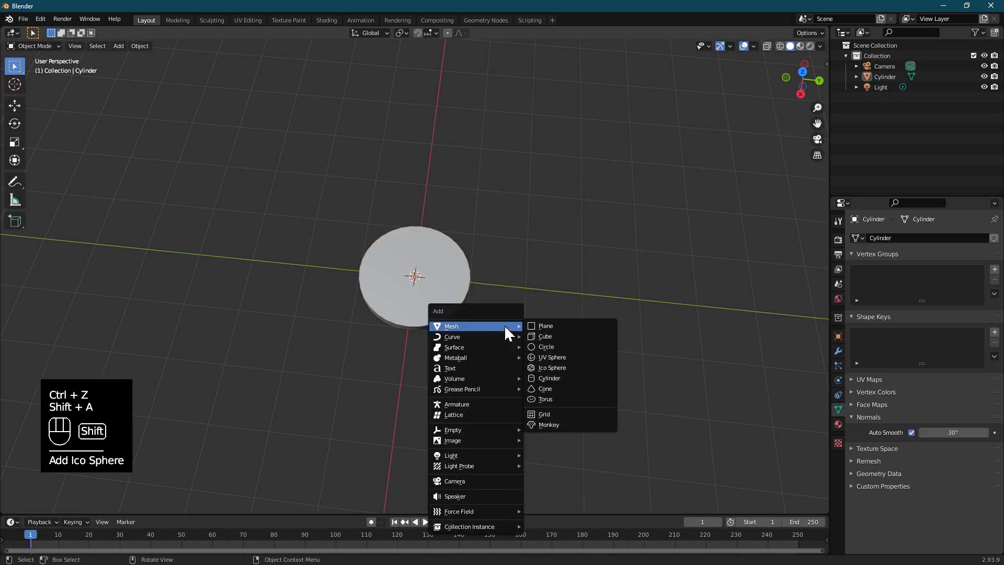
{"action": "left_click", "coordinate": [552, 379]}
{"action": "left_click", "coordinate": [52, 506]}
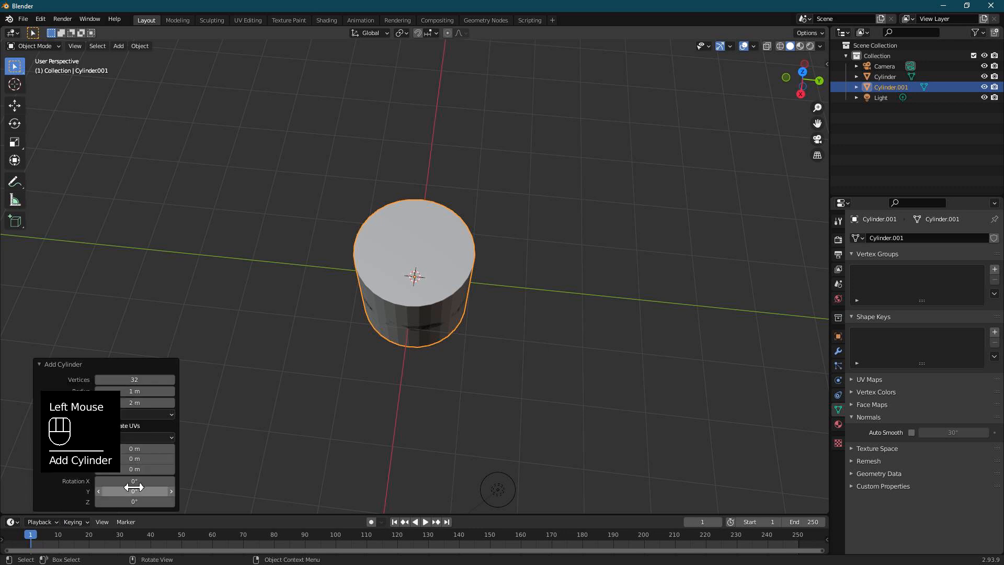
{"action": "double_click", "coordinate": [155, 380]}
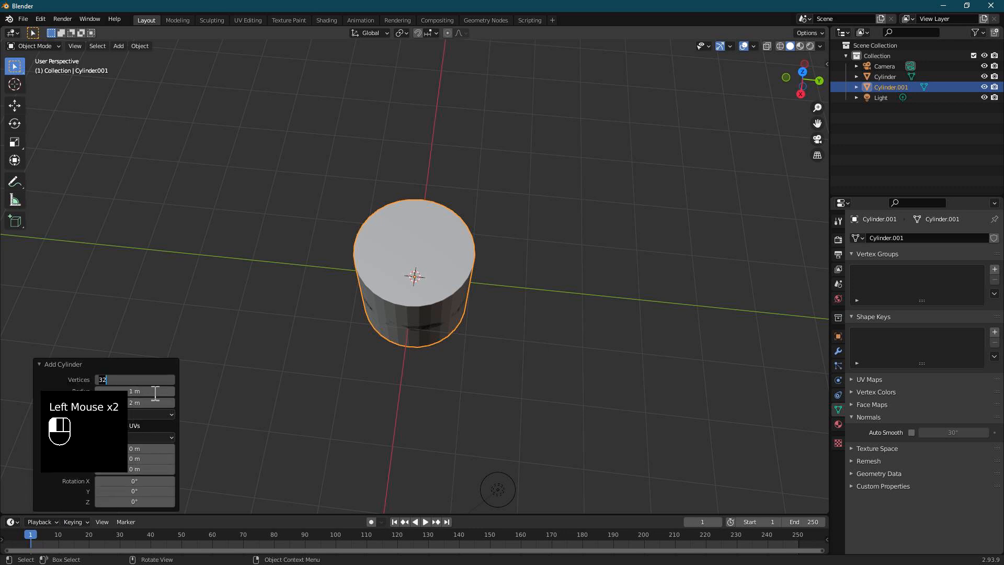
{"action": "key", "text": "Return"}
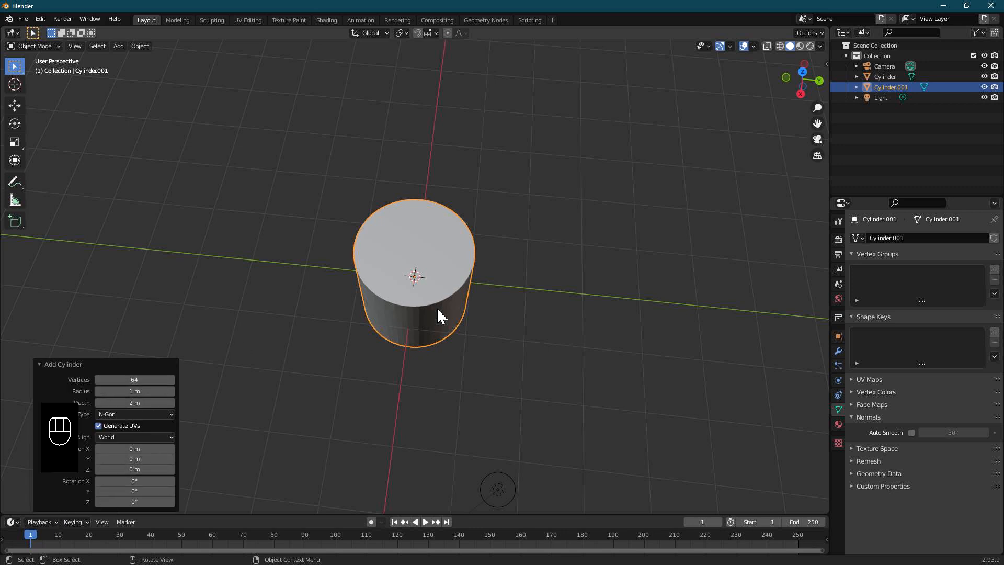
Step: Shade the new cylinder smooth and enable Auto Smooth on its normals
{"action": "scroll", "coordinate": [440, 306], "scroll_direction": "up", "scroll_amount": 2}
{"action": "right_click", "coordinate": [421, 311]}
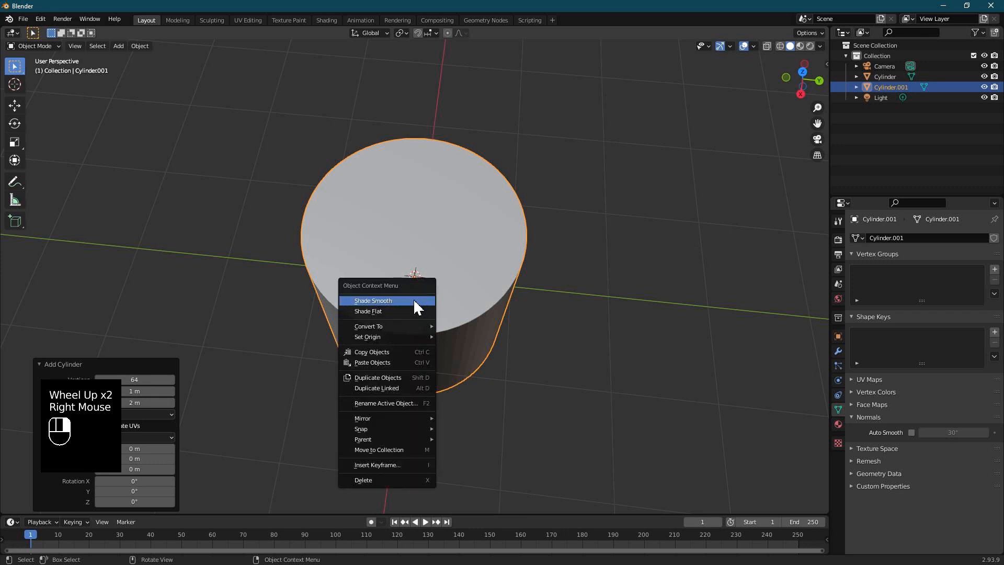
{"action": "left_click", "coordinate": [417, 304]}
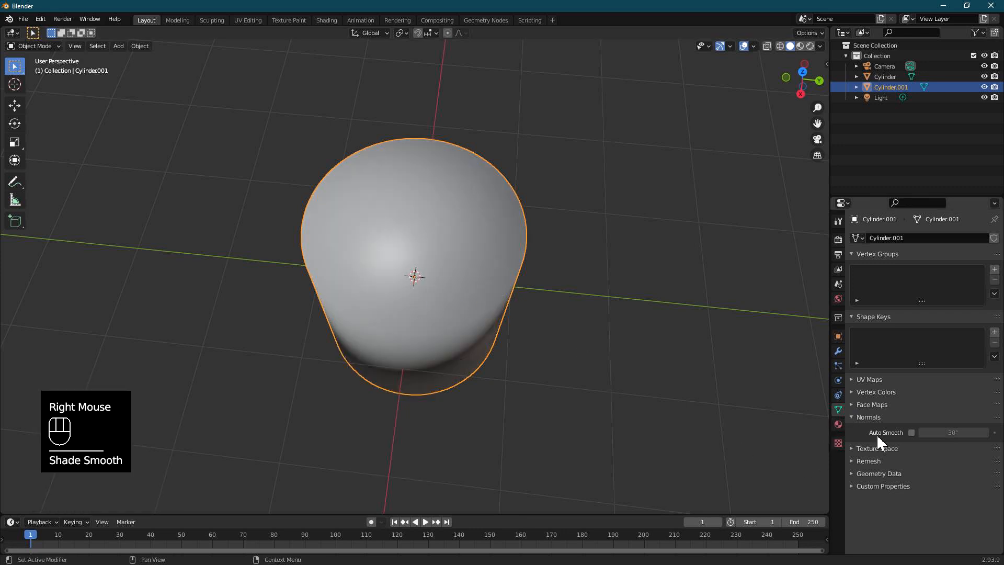
{"action": "left_click", "coordinate": [912, 432]}
Step: Scale the second cylinder's mesh to about 5.3 in X and Y in Edit Mode, leaving its Z height locked
{"action": "double_click", "coordinate": [428, 286]}
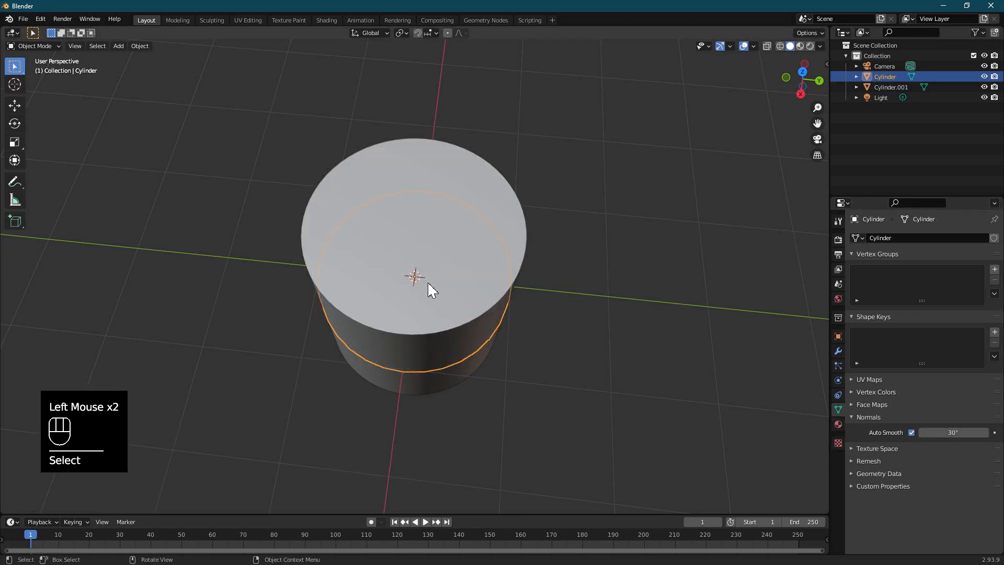
{"action": "left_click", "coordinate": [487, 208]}
{"action": "scroll", "coordinate": [448, 273], "scroll_direction": "down", "scroll_amount": 3}
{"action": "key", "text": "Tab"}
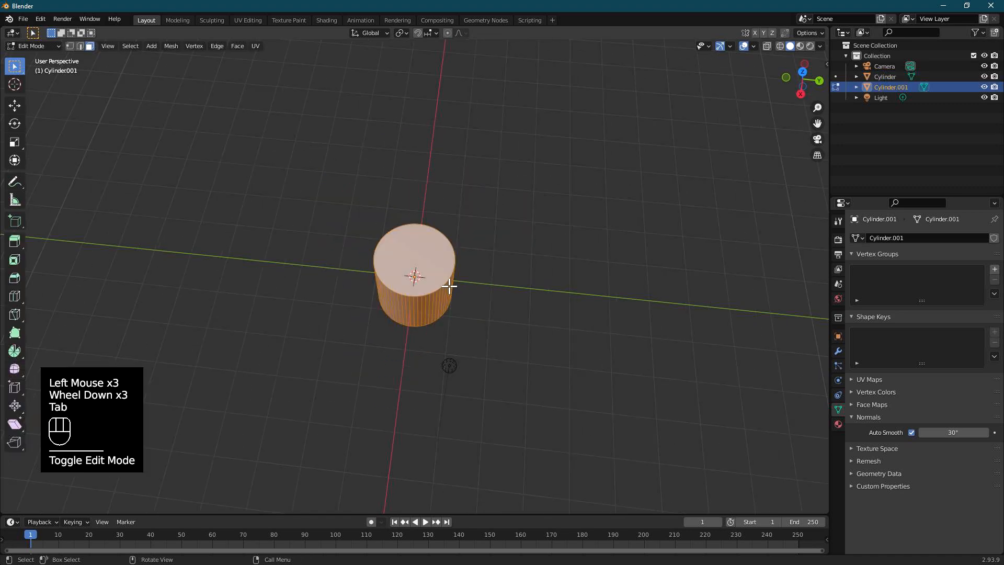
{"action": "scroll", "coordinate": [450, 288], "scroll_direction": "down", "scroll_amount": 2}
{"action": "key", "text": "s"}
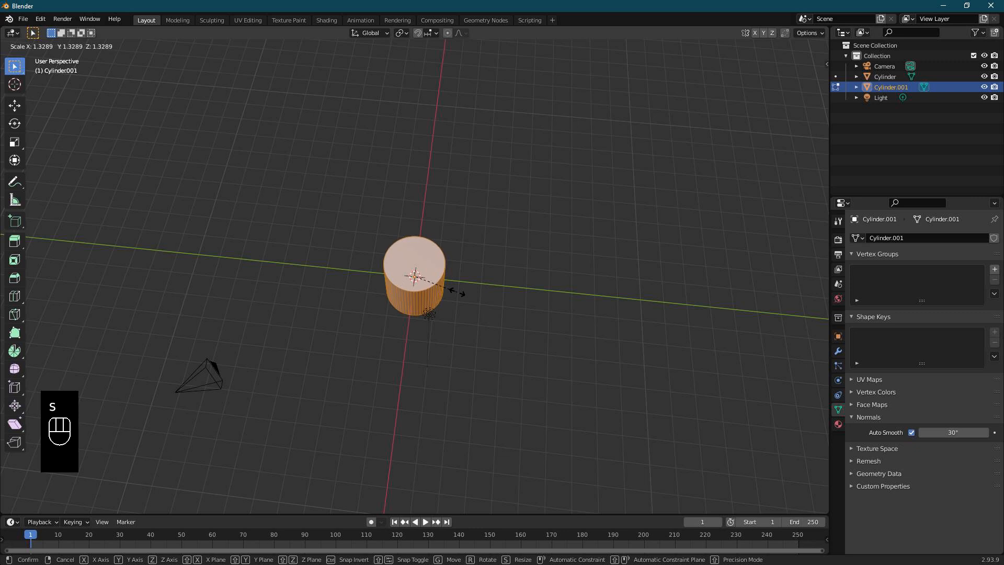
{"action": "key", "text": "shift+z"}
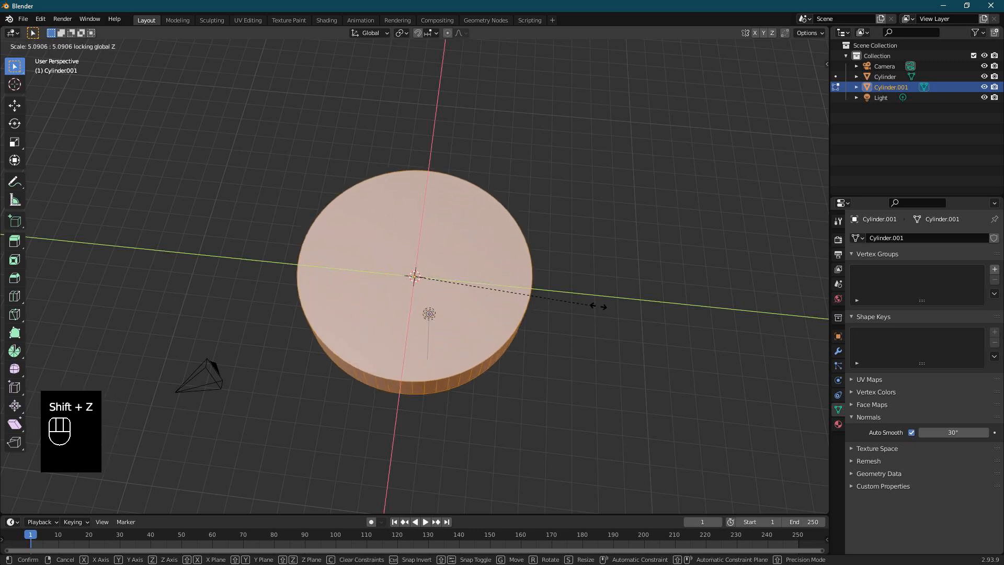
{"action": "left_click", "coordinate": [607, 309]}
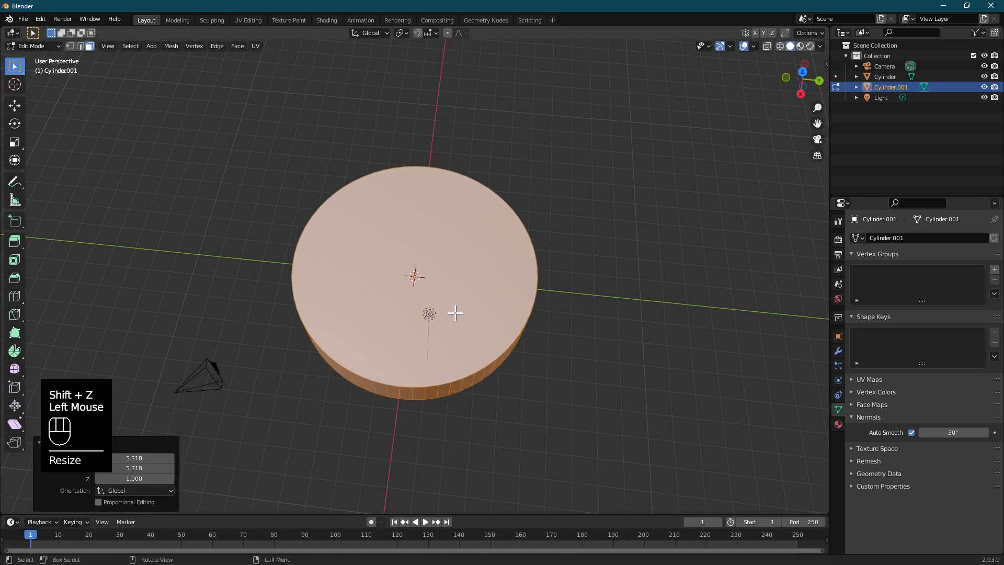
{"action": "key", "text": "Tab"}
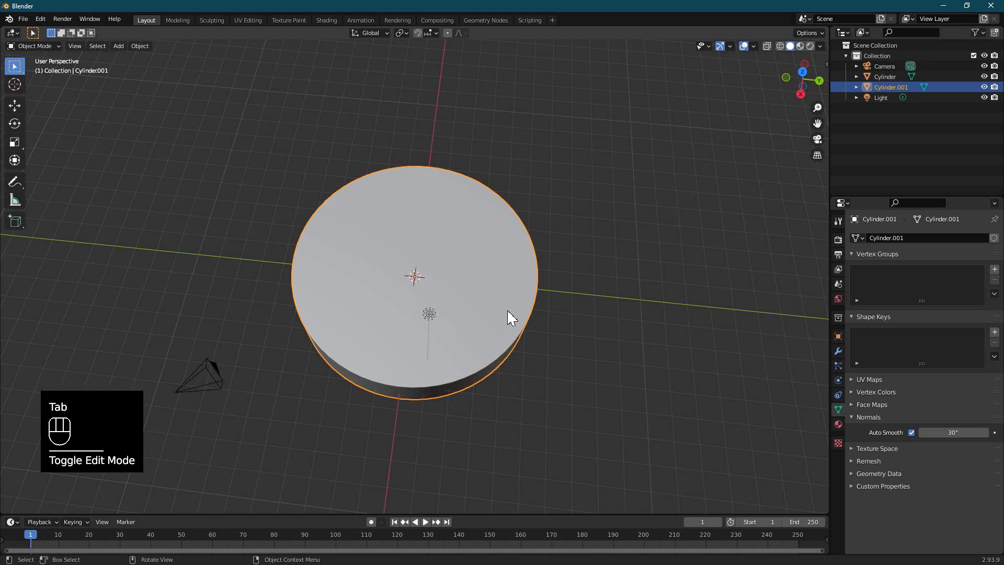
Step: Move the large cylinder along the Y axis until it covers all but a thin edge of the small disc
{"action": "left_click", "coordinate": [884, 76]}
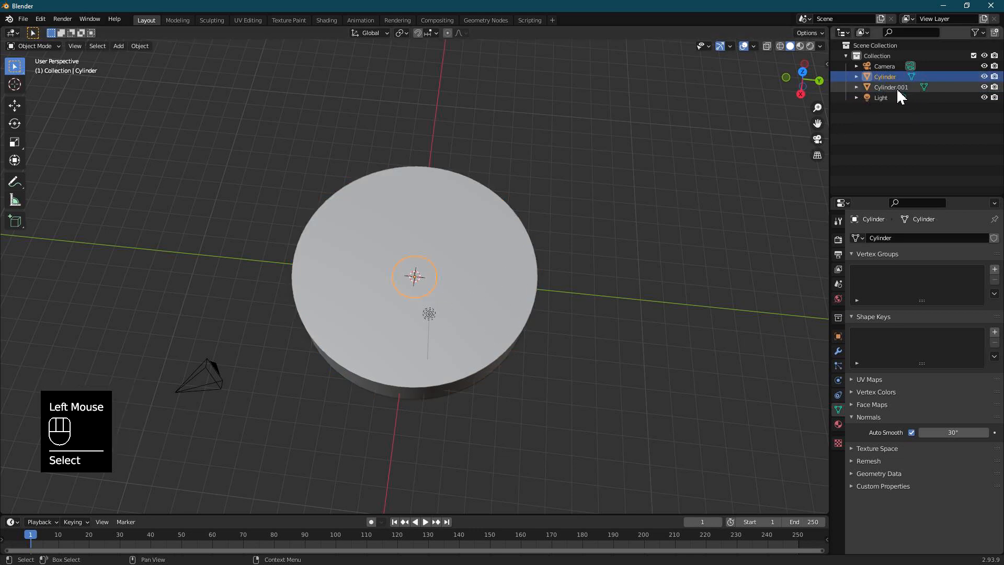
{"action": "left_click", "coordinate": [897, 87]}
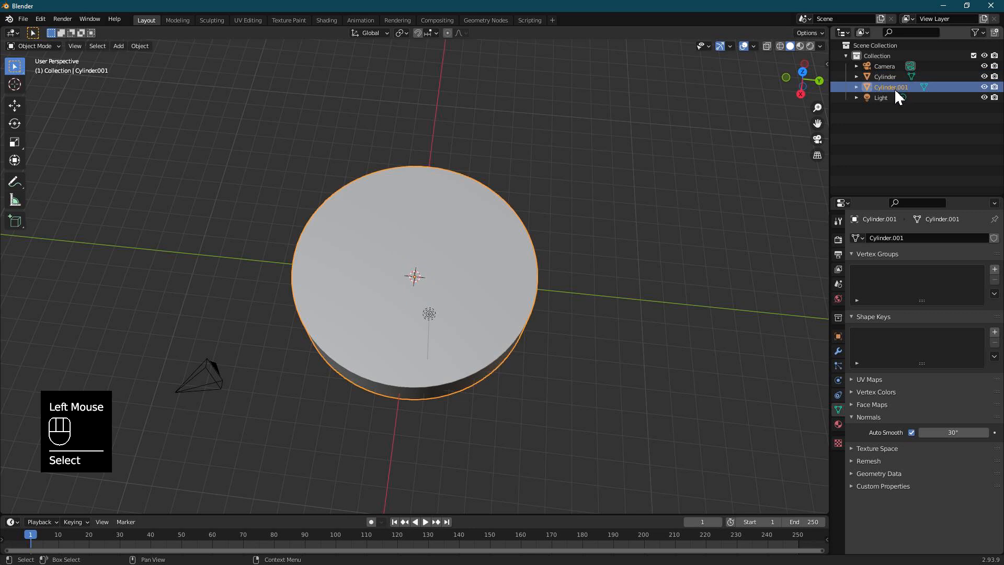
{"action": "left_click", "coordinate": [14, 106]}
{"action": "left_click_drag", "start_coordinate": [459, 282], "coordinate": [567, 292]}
{"action": "scroll", "coordinate": [450, 302], "scroll_direction": "up", "scroll_amount": 2}
{"action": "middle_click_drag", "start_coordinate": [450, 303], "coordinate": [478, 276], "text": "shift"}
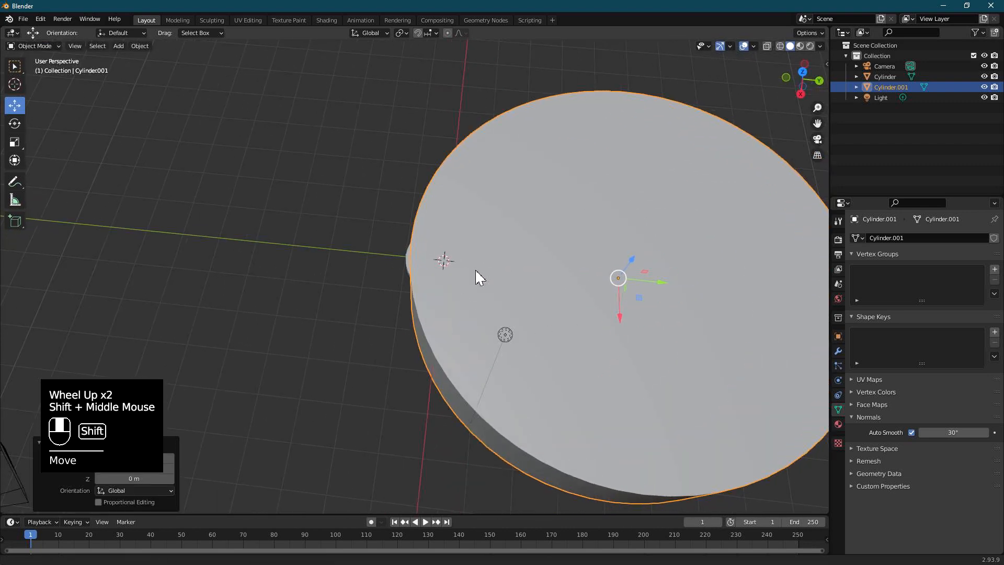
Step: Add a Boolean Difference modifier to the small disc with Cylinder.001 as the cutting object
{"action": "left_click", "coordinate": [406, 255]}
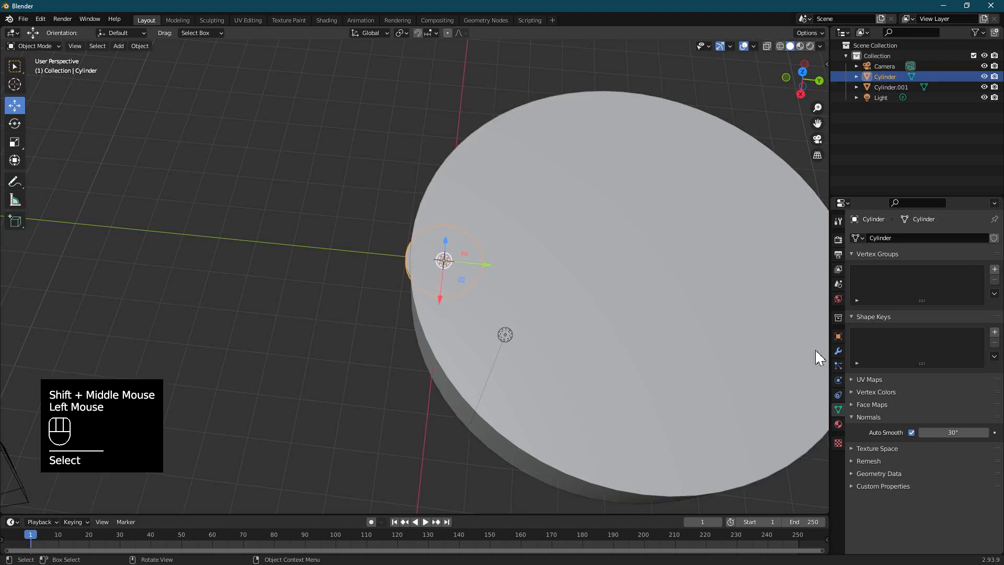
{"action": "left_click", "coordinate": [839, 352]}
{"action": "left_click", "coordinate": [901, 240]}
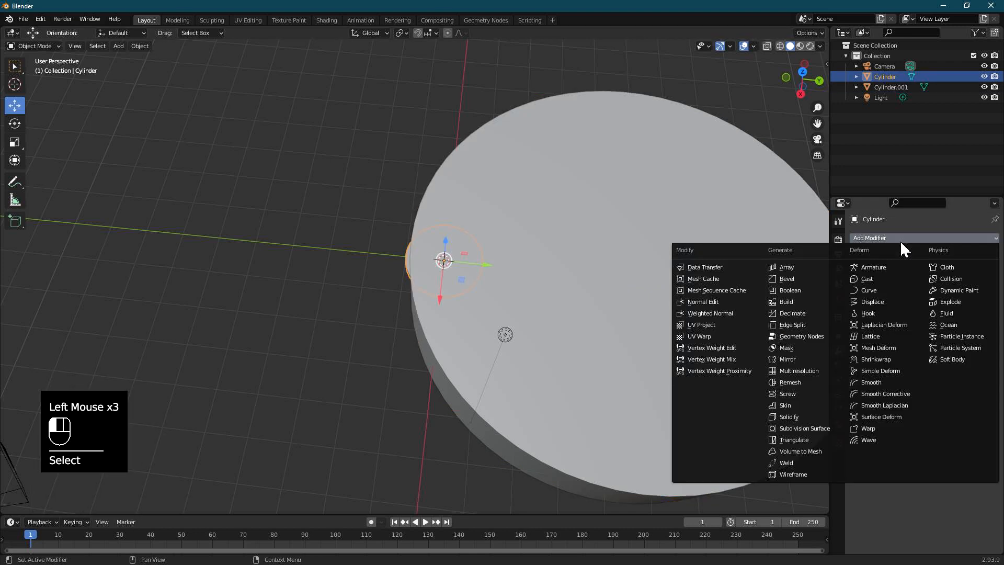
{"action": "left_click", "coordinate": [797, 291]}
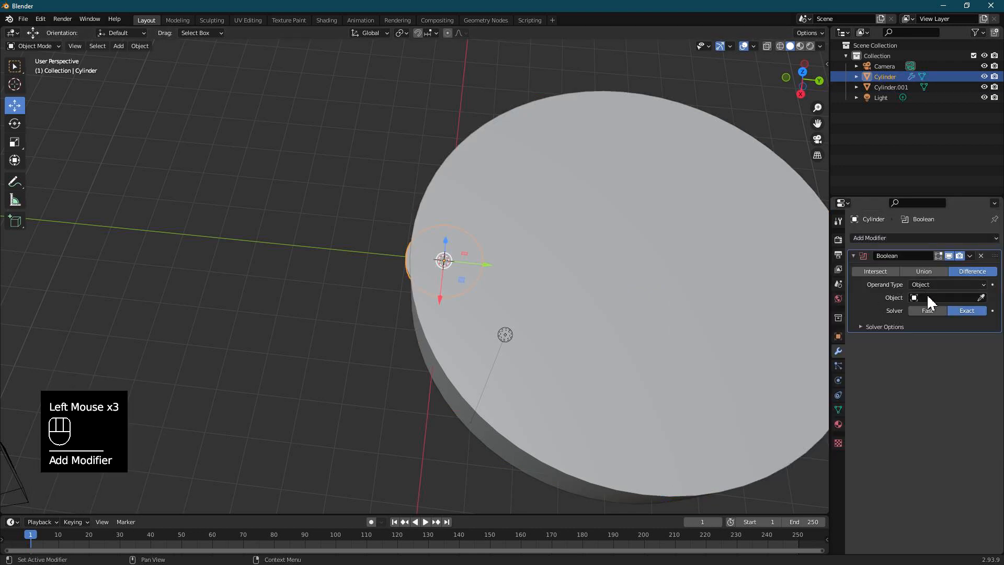
{"action": "left_click", "coordinate": [965, 298]}
{"action": "left_click", "coordinate": [931, 314]}
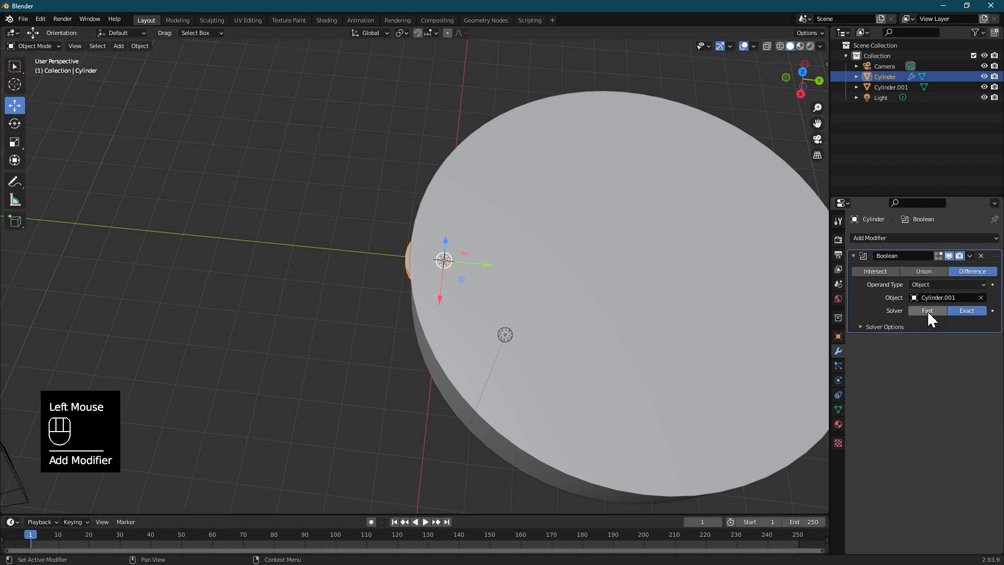
Step: Move the large cylinder slightly farther along Y to cut away less of the small disc, checking the cut with the cutter hidden
{"action": "left_click", "coordinate": [985, 88]}
{"action": "left_click", "coordinate": [985, 87]}
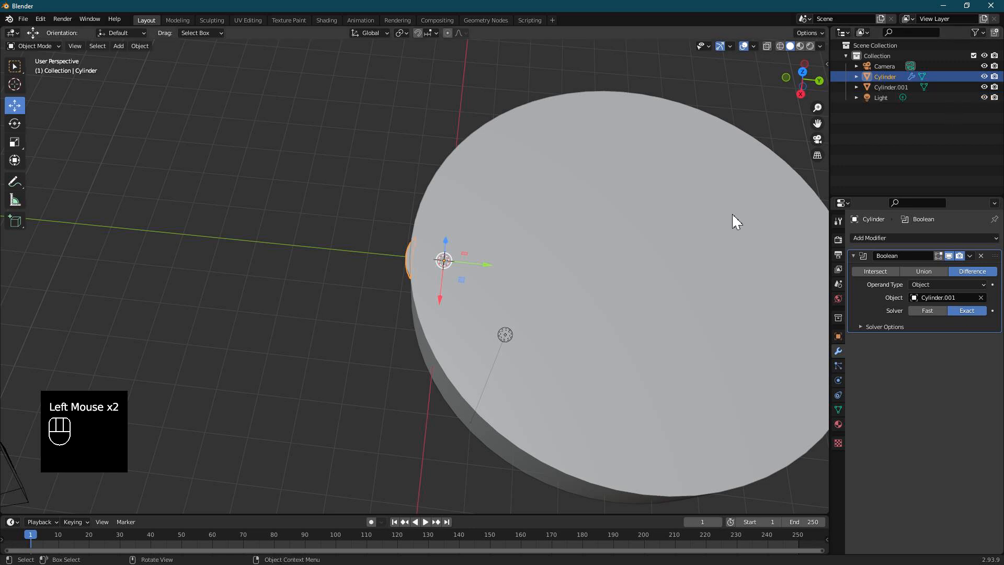
{"action": "left_click", "coordinate": [885, 87]}
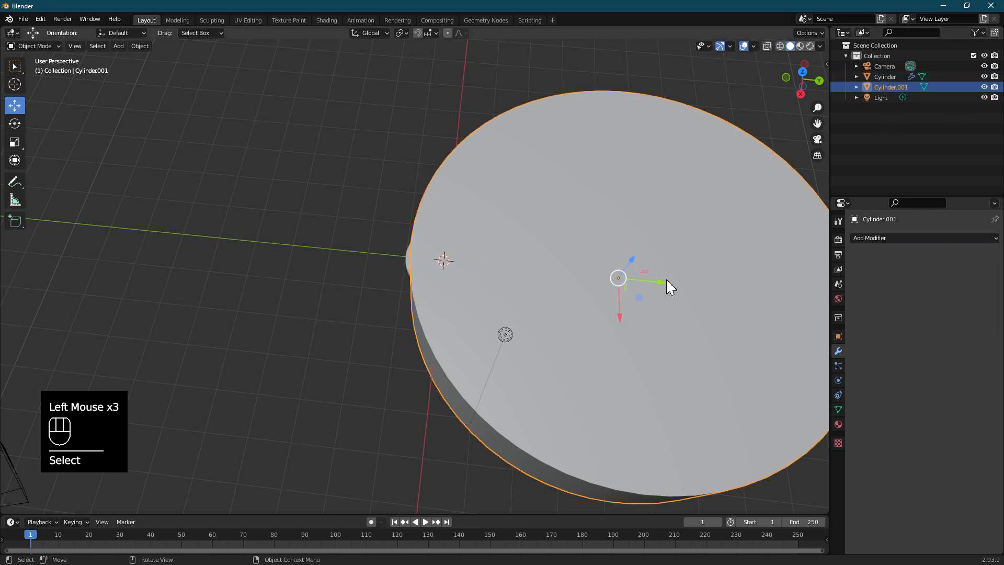
{"action": "left_click_drag", "start_coordinate": [657, 285], "coordinate": [683, 287]}
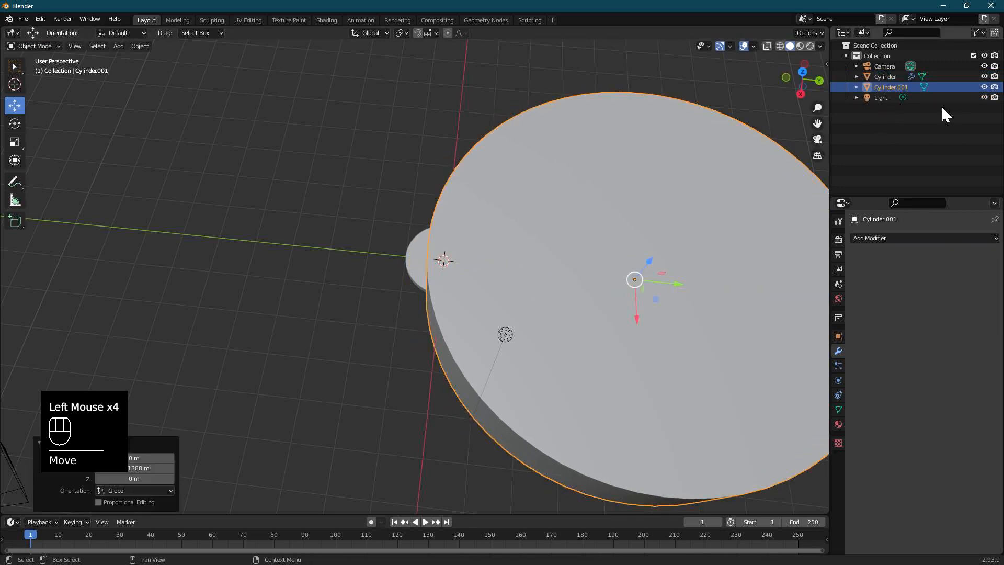
{"action": "left_click", "coordinate": [985, 88]}
{"action": "left_click", "coordinate": [984, 88]}
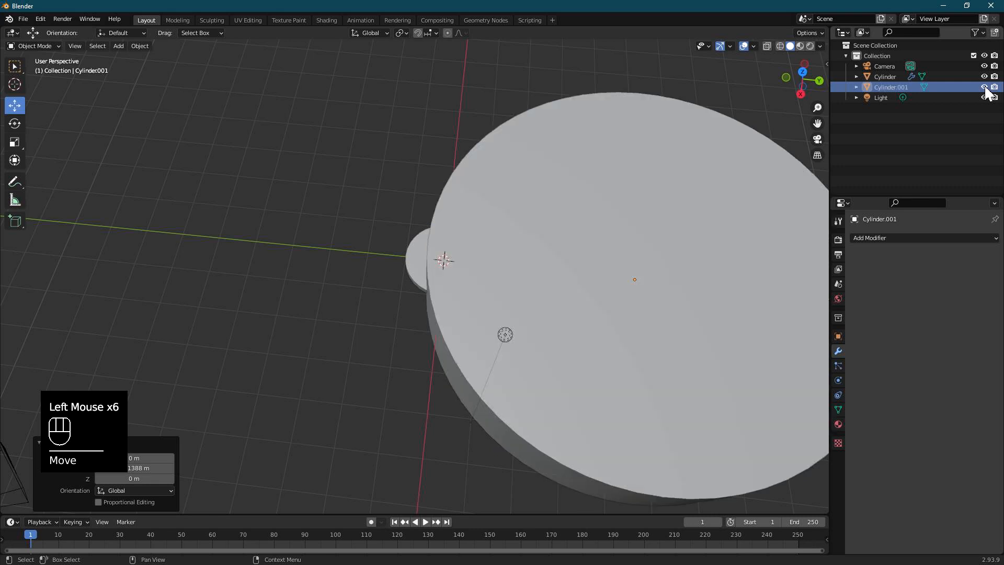
Step: Add a custom property to the small disc's mesh data
{"action": "left_click", "coordinate": [416, 269]}
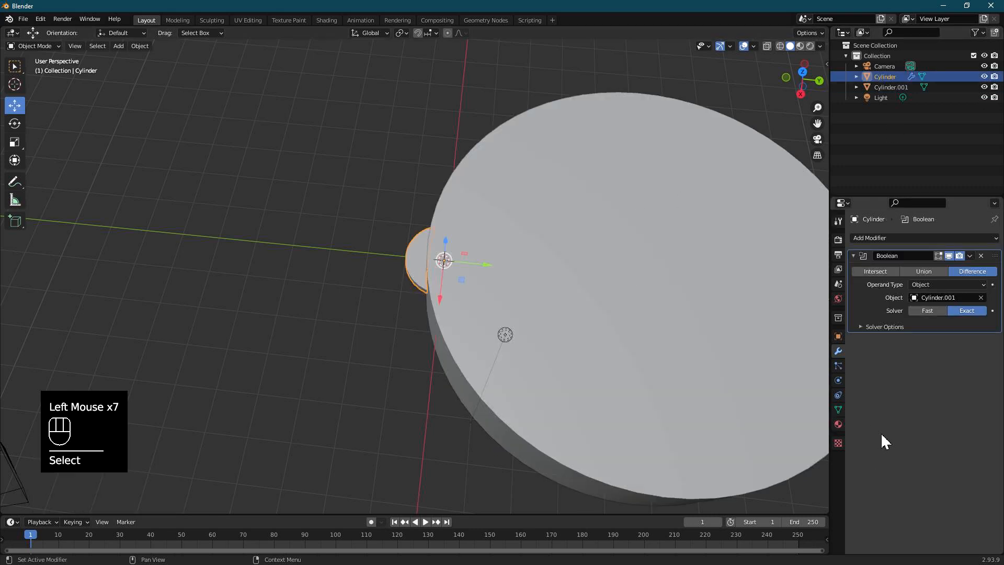
{"action": "left_click", "coordinate": [839, 410]}
{"action": "left_click", "coordinate": [855, 490]}
{"action": "scroll", "coordinate": [902, 500], "scroll_direction": "down", "scroll_amount": 1}
{"action": "left_click", "coordinate": [902, 501]}
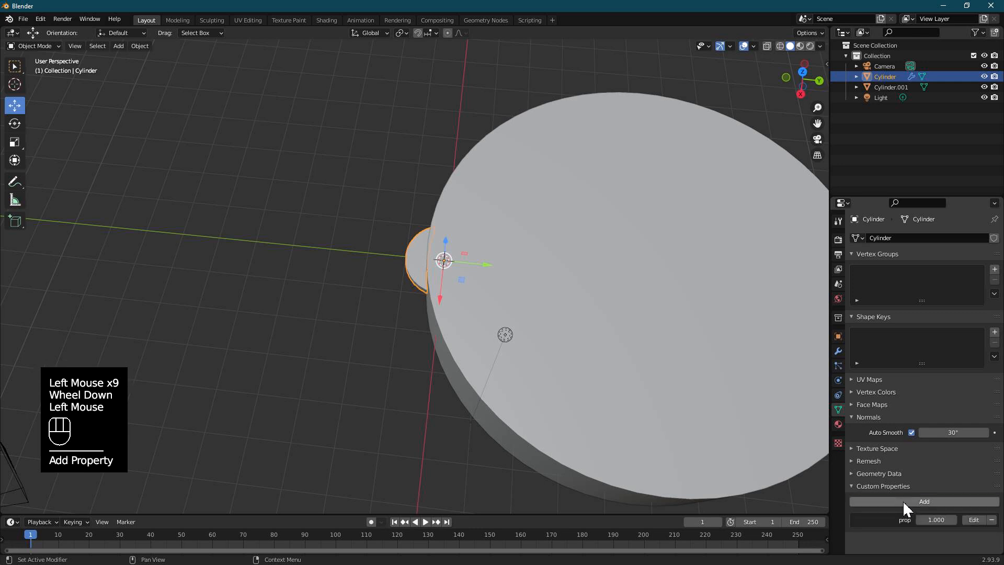
Step: Rename the small disc's new custom property to Eclipse and set its maximum to 2
{"action": "left_click", "coordinate": [973, 519]}
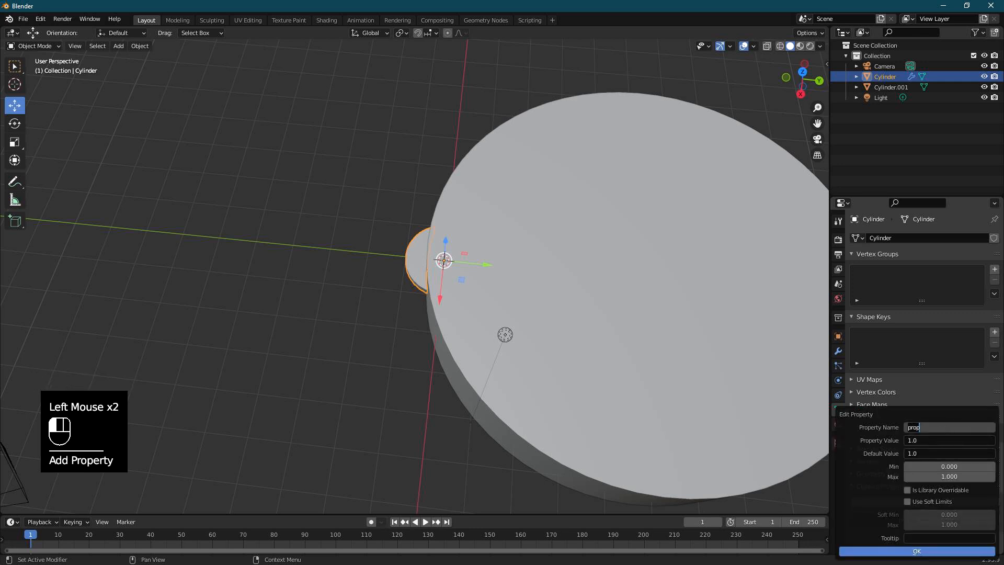
{"action": "type", "text": "Eclipse"}
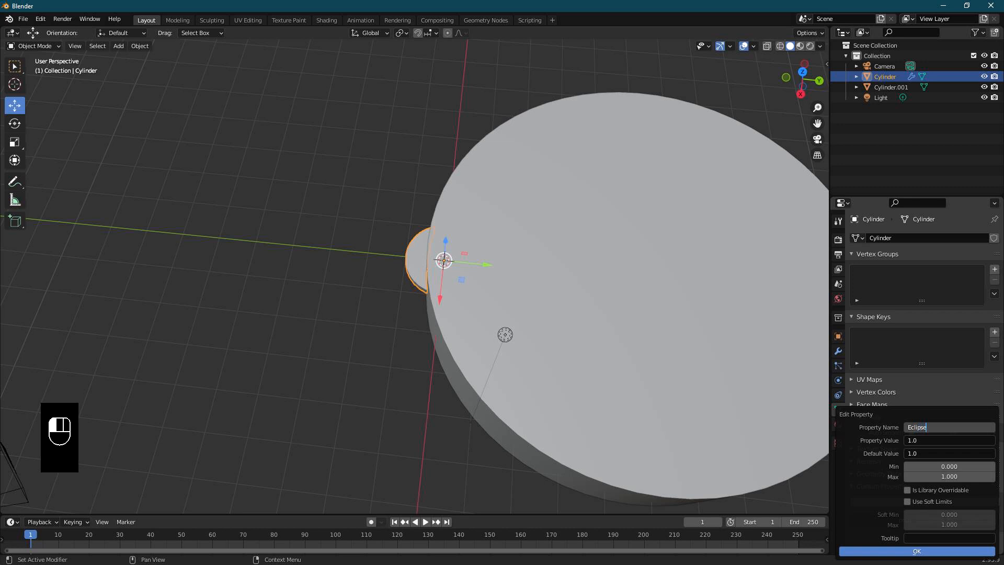
{"action": "key", "text": "Return"}
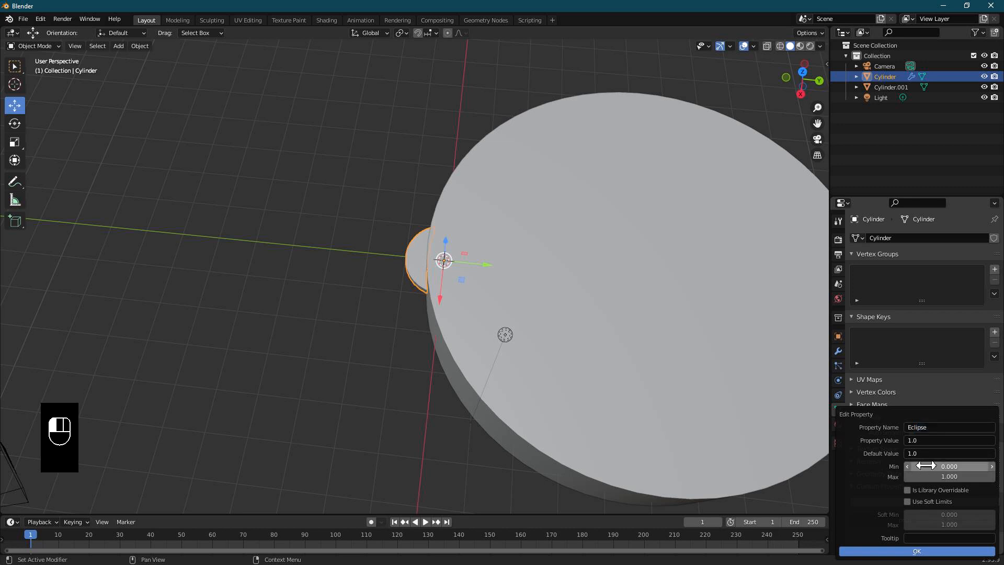
{"action": "left_click", "coordinate": [956, 477]}
{"action": "key", "text": "Return"}
{"action": "left_click", "coordinate": [910, 551]}
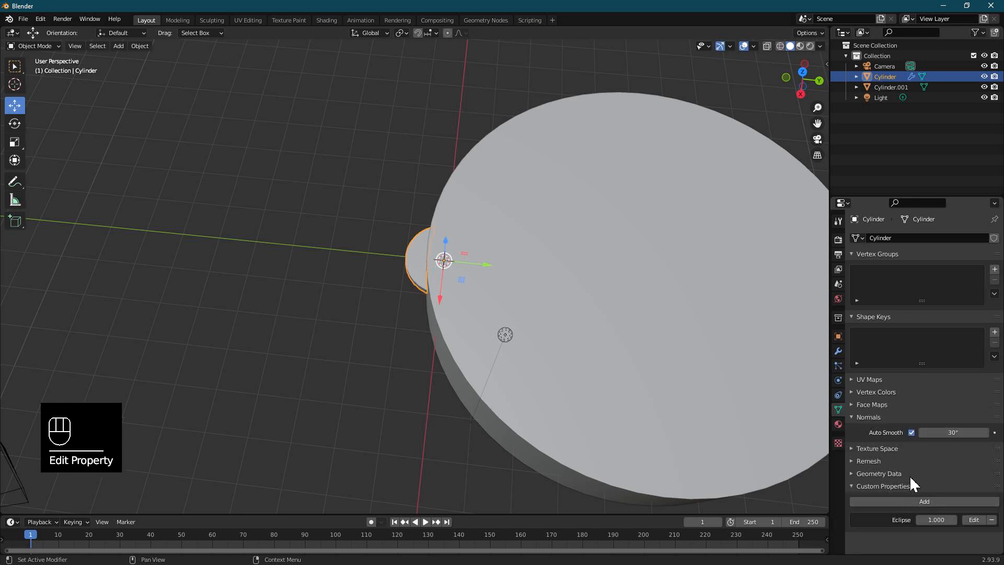
Step: Set the Eclipse value to 1.02 and copy the property as a new driver
{"action": "left_click", "coordinate": [940, 520]}
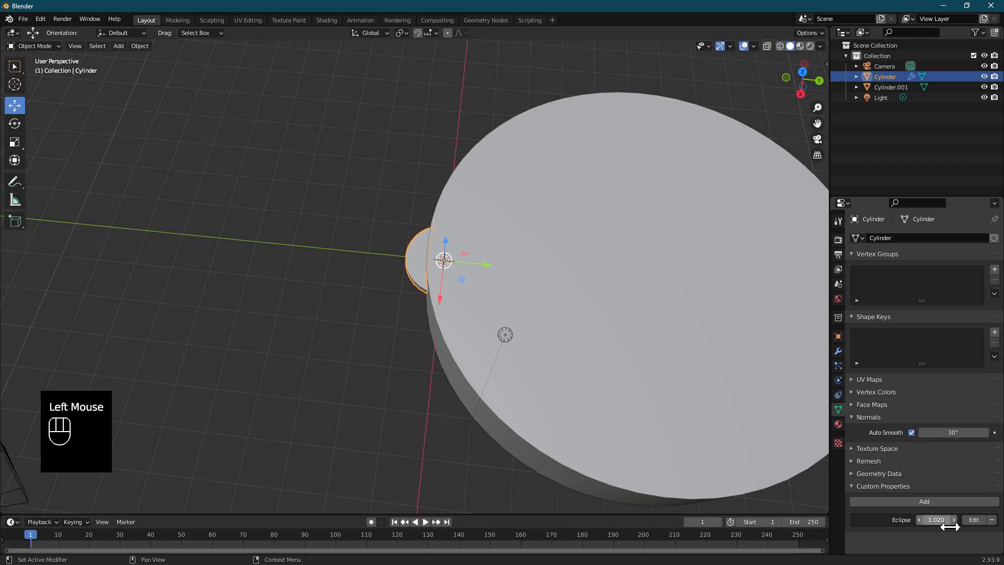
{"action": "right_click", "coordinate": [936, 520]}
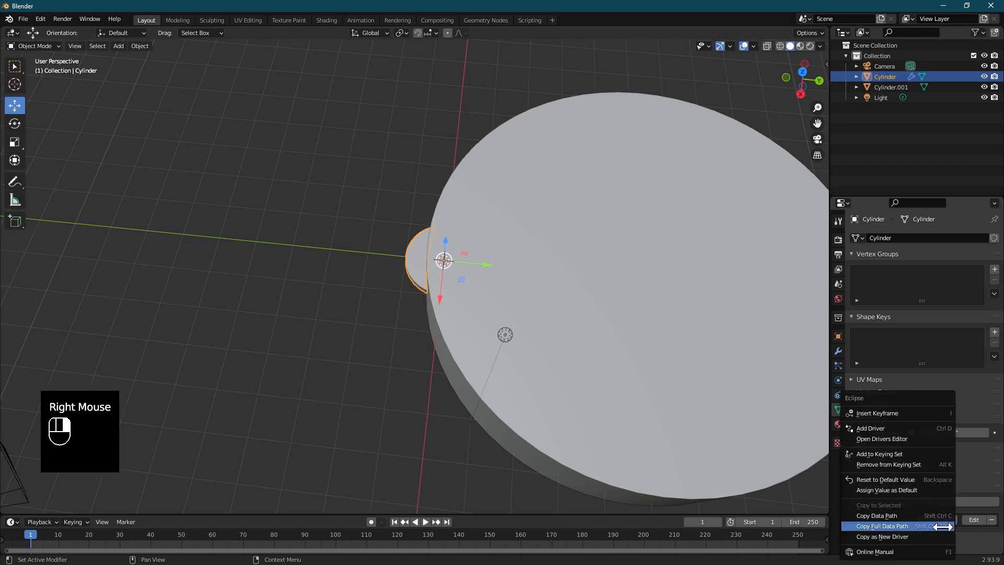
{"action": "left_click", "coordinate": [904, 535]}
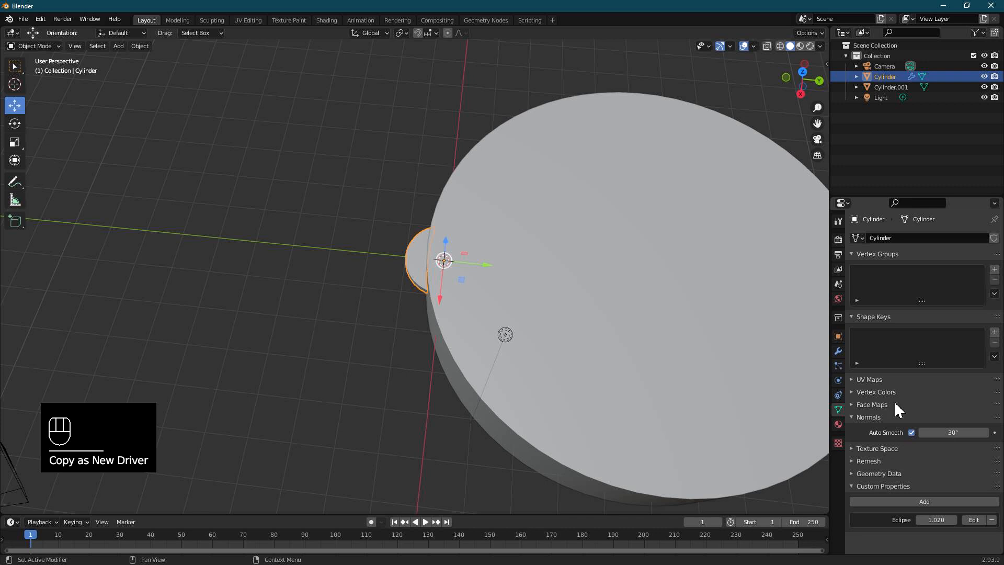
Step: Add a Displace modifier to the large cylinder and set its midlevel to 0
{"action": "left_click", "coordinate": [585, 240]}
{"action": "left_click", "coordinate": [839, 351]}
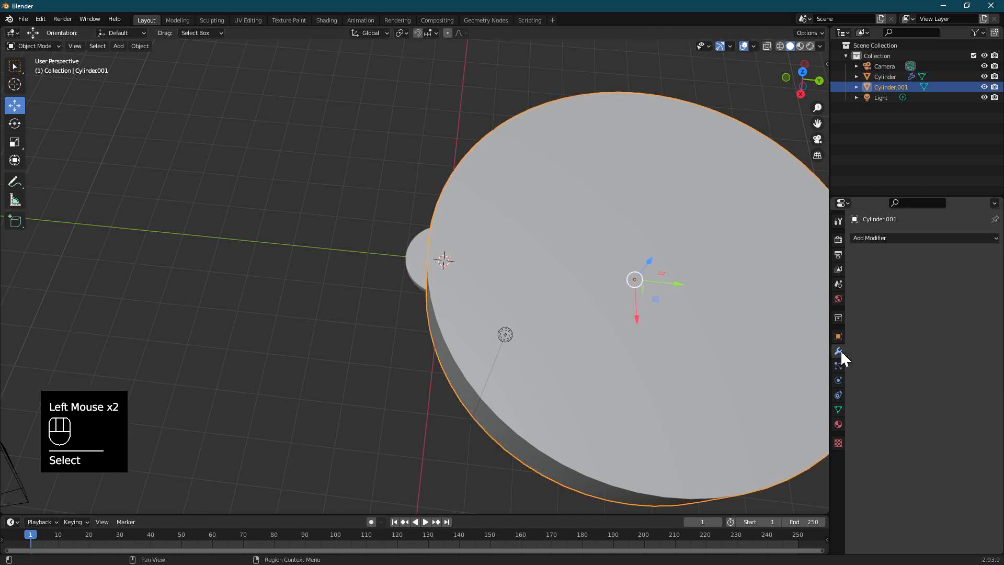
{"action": "left_click", "coordinate": [884, 237]}
{"action": "left_click", "coordinate": [874, 302]}
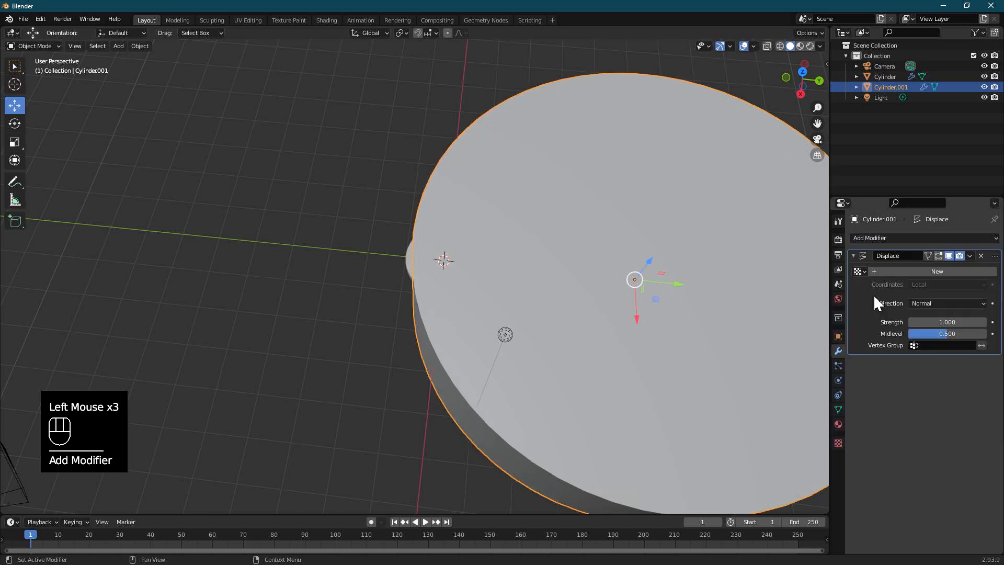
{"action": "left_click_drag", "start_coordinate": [939, 333], "coordinate": [908, 332]}
Step: Move the large cylinder about 0.2 m along Y and set its Displace direction to Y
{"action": "scroll", "coordinate": [651, 299], "scroll_direction": "down", "scroll_amount": 2}
{"action": "mouse_move", "coordinate": [644, 286]}
{"action": "left_mouse_down"}
{"action": "mouse_move", "coordinate": [691, 304]}
{"action": "mouse_move", "coordinate": [654, 288]}
{"action": "left_mouse_up"}
{"action": "left_click", "coordinate": [942, 303]}
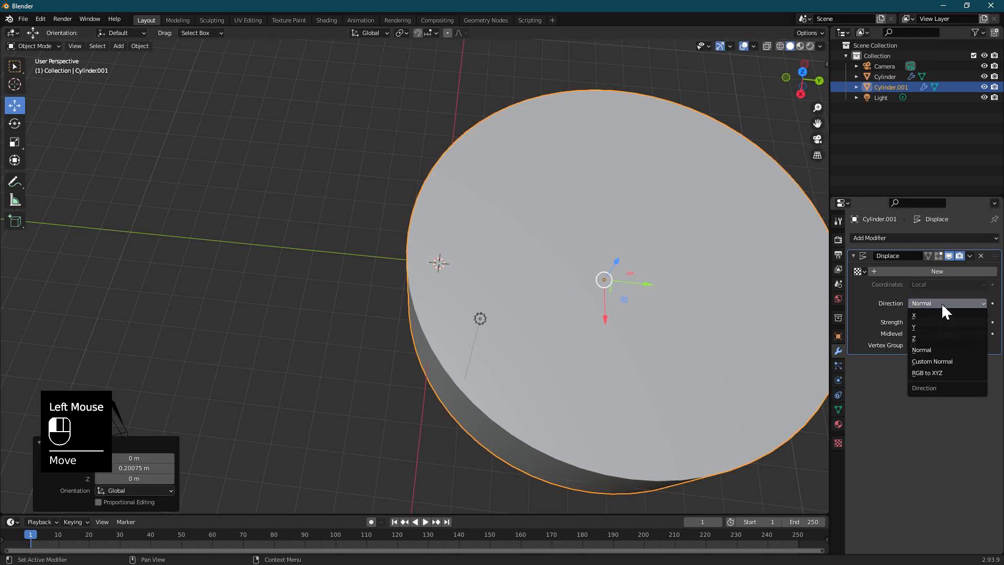
{"action": "left_click", "coordinate": [923, 327]}
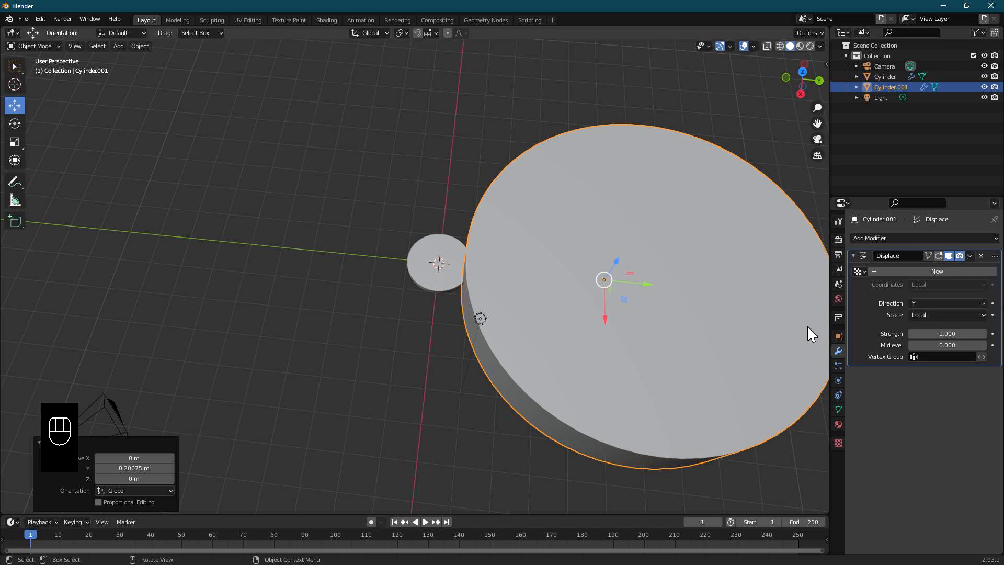
Step: Try out the Displace strength on the large cylinder, then paste the copied Eclipse driver onto it
{"action": "left_click_drag", "start_coordinate": [947, 333], "coordinate": [915, 333]}
{"action": "right_click", "coordinate": [942, 335]}
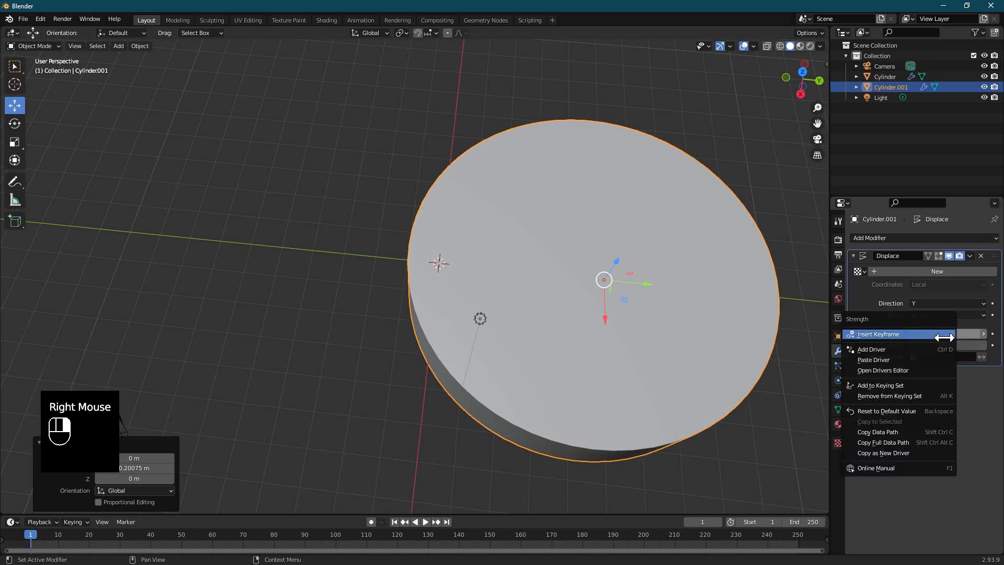
{"action": "left_click", "coordinate": [884, 360]}
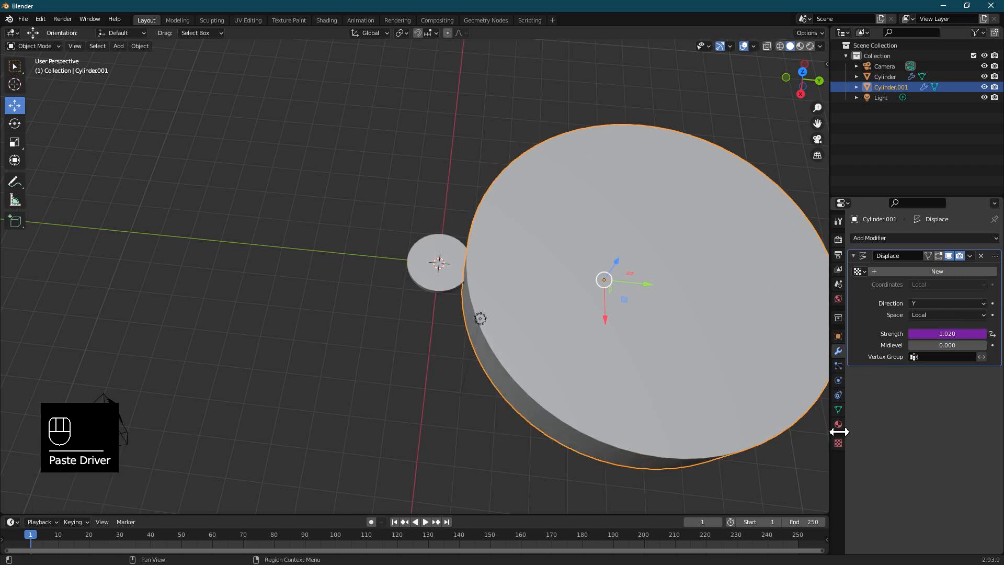
Step: Set the small disc's Eclipse property to 0 in its mesh data
{"action": "left_click", "coordinate": [445, 285]}
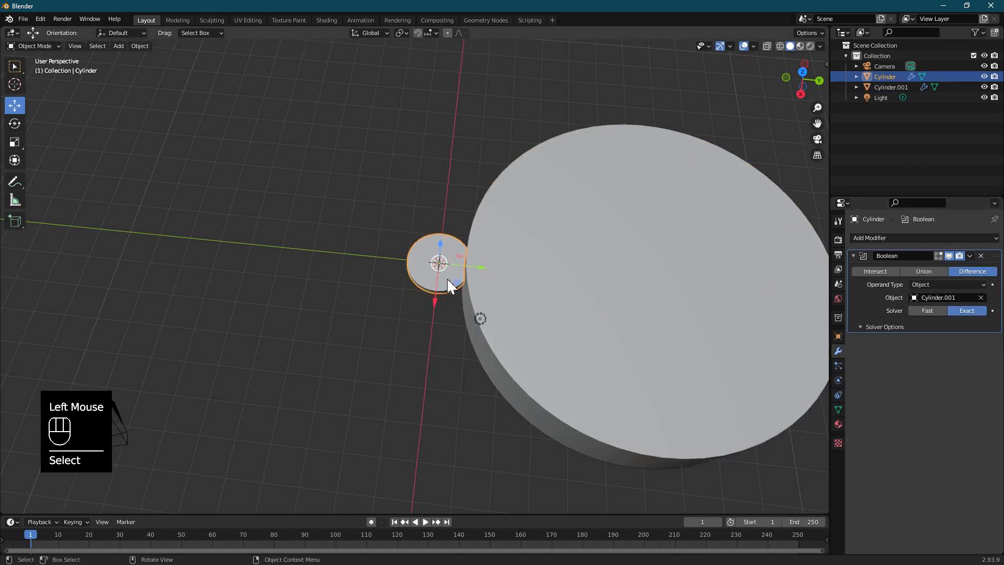
{"action": "double_click", "coordinate": [839, 408]}
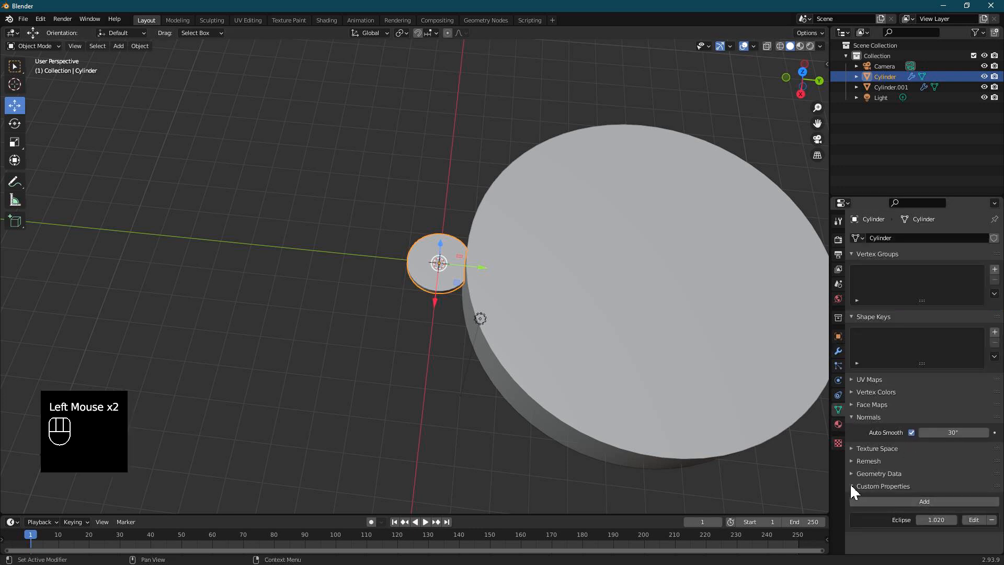
{"action": "left_click_drag", "start_coordinate": [959, 520], "coordinate": [878, 520]}
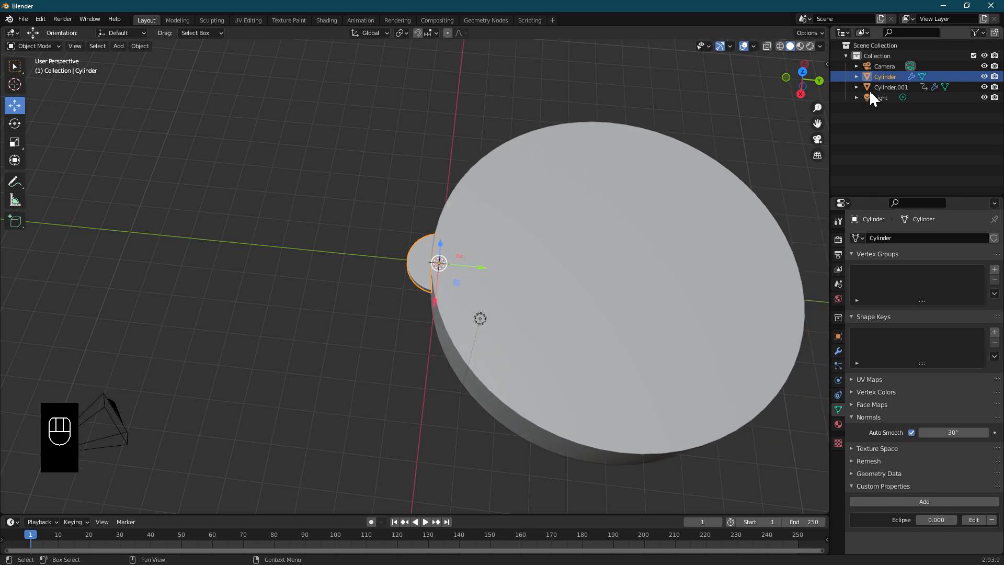
Step: Move the large cylinder about -0.7 m along Y so it covers nearly all of the small disc
{"action": "left_click", "coordinate": [889, 87]}
{"action": "scroll", "coordinate": [515, 271], "scroll_direction": "up", "scroll_amount": 2}
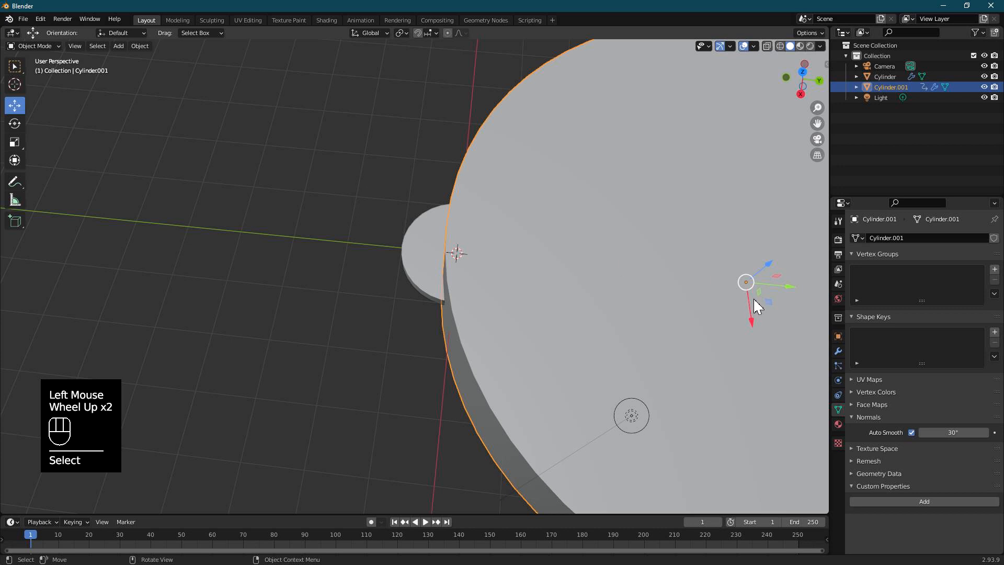
{"action": "left_click_drag", "start_coordinate": [793, 289], "coordinate": [752, 291]}
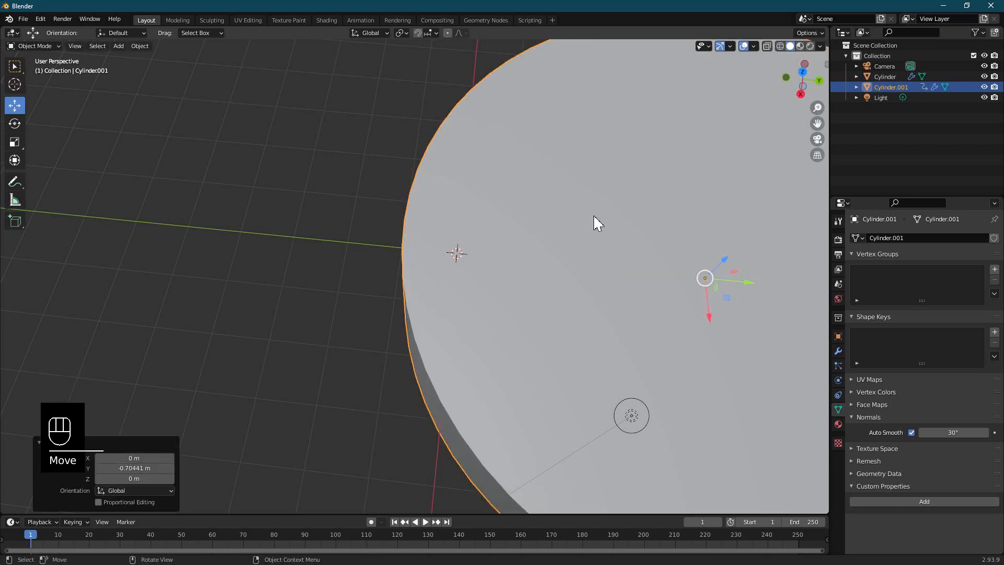
Step: Hide the large cylinder and raise the small disc's Eclipse value to 0.46 and on to 0.93 to test the cut
{"action": "left_click", "coordinate": [984, 87]}
{"action": "left_click", "coordinate": [891, 78]}
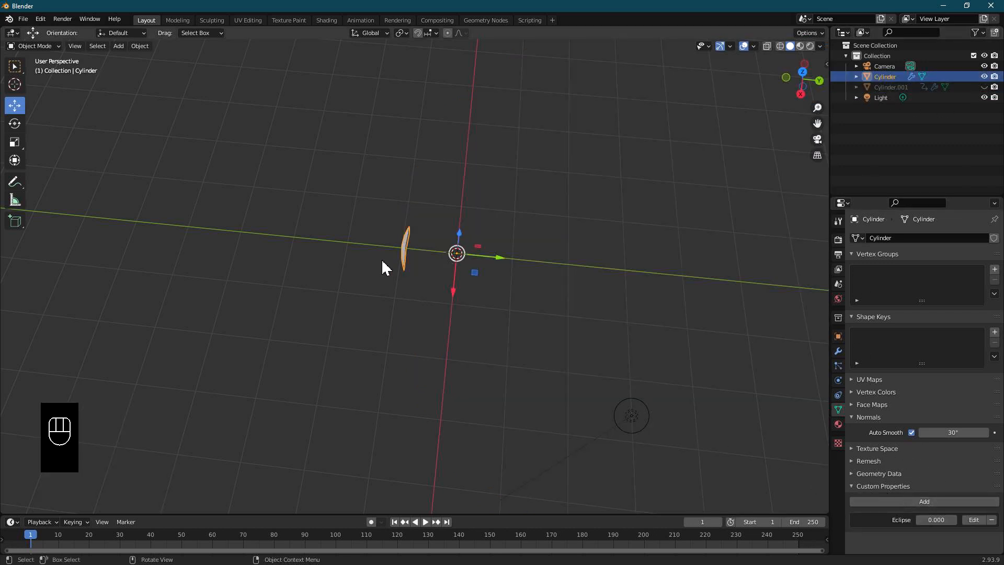
{"action": "left_click", "coordinate": [937, 520]}
{"action": "mouse_move", "coordinate": [937, 520]}
{"action": "left_mouse_down"}
{"action": "mouse_move", "coordinate": [994, 520]}
{"action": "mouse_move", "coordinate": [937, 520]}
{"action": "mouse_move", "coordinate": [970, 520]}
{"action": "mouse_move", "coordinate": [952, 520]}
{"action": "left_mouse_up"}
{"action": "middle_click_drag", "start_coordinate": [488, 257], "coordinate": [501, 287]}
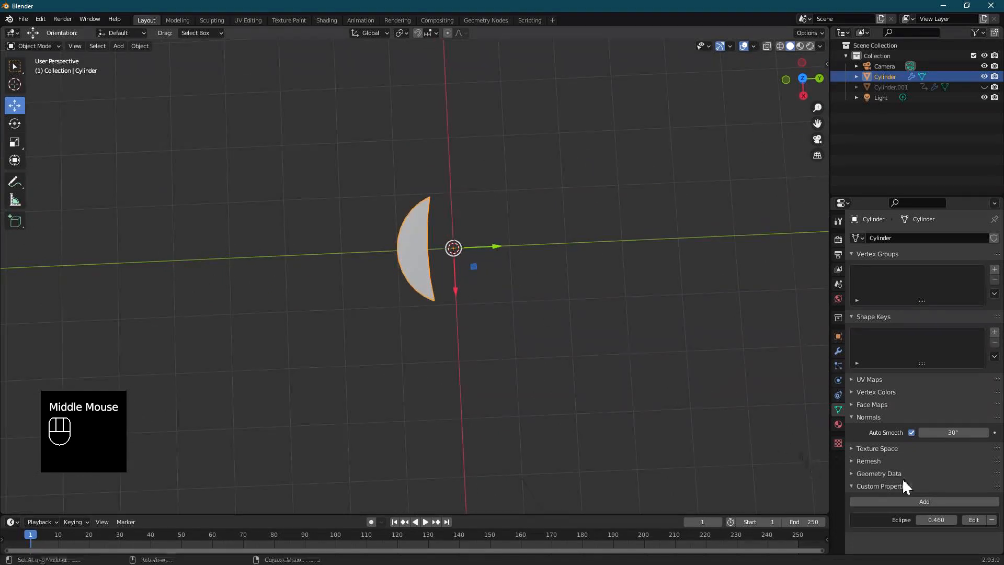
{"action": "mouse_move", "coordinate": [936, 520]}
{"action": "left_mouse_down"}
{"action": "mouse_move", "coordinate": [972, 520]}
{"action": "mouse_move", "coordinate": [955, 520]}
{"action": "left_mouse_up"}
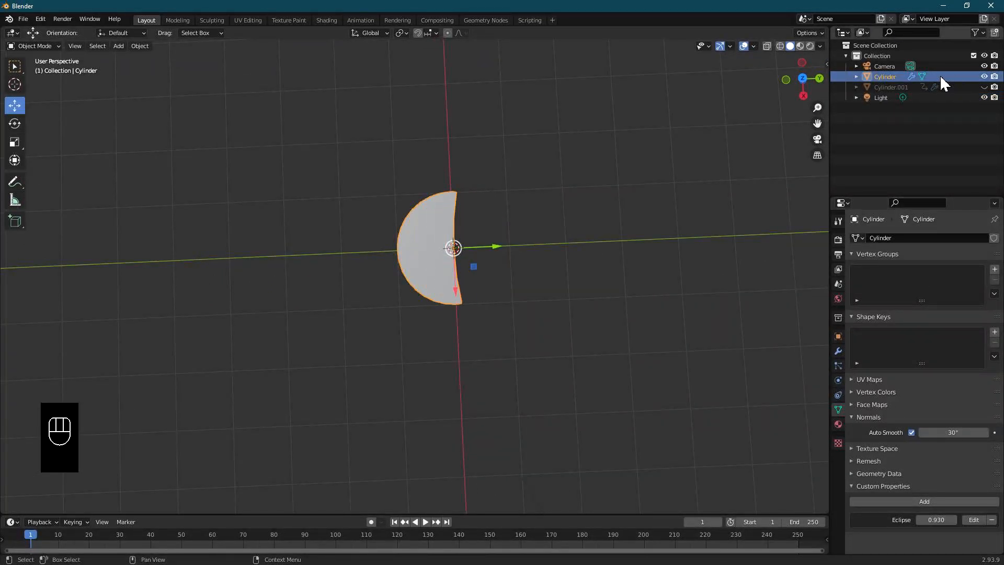
Step: Unhide the large cylinder and scale its mesh to about 0.65 in Edit Mode with the Z axis locked
{"action": "left_click", "coordinate": [921, 87]}
{"action": "left_click", "coordinate": [985, 87]}
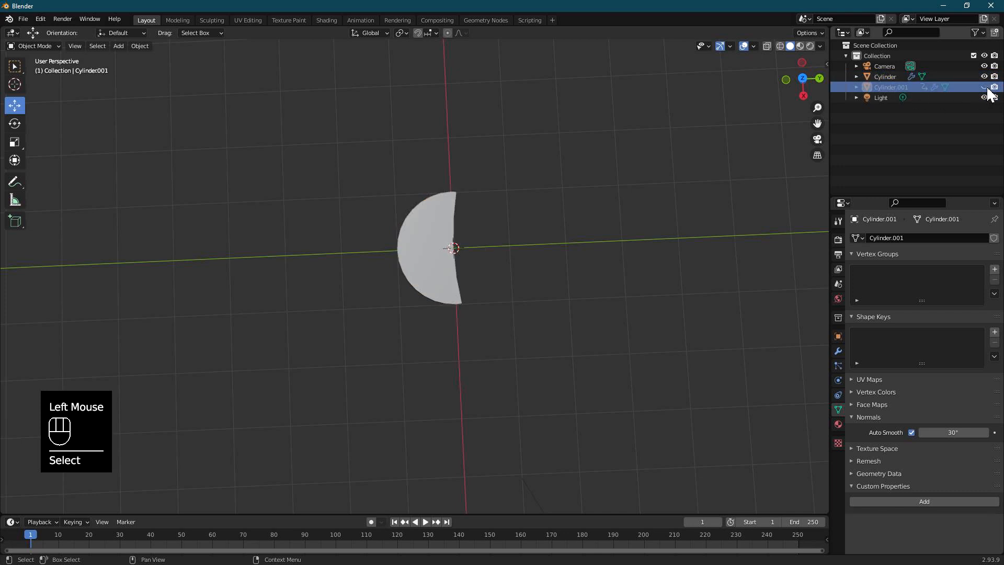
{"action": "left_click", "coordinate": [669, 206]}
{"action": "scroll", "coordinate": [668, 208], "scroll_direction": "down", "scroll_amount": 2}
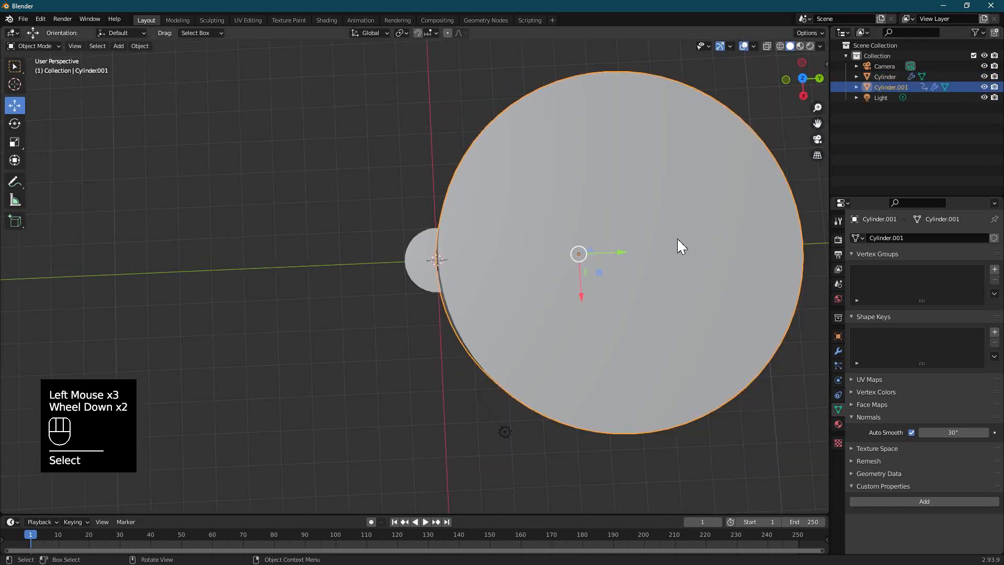
{"action": "key", "text": "Tab"}
{"action": "middle_click_drag", "start_coordinate": [648, 288], "coordinate": [640, 230]}
{"action": "key", "text": "s"}
{"action": "key", "text": "shift+z"}
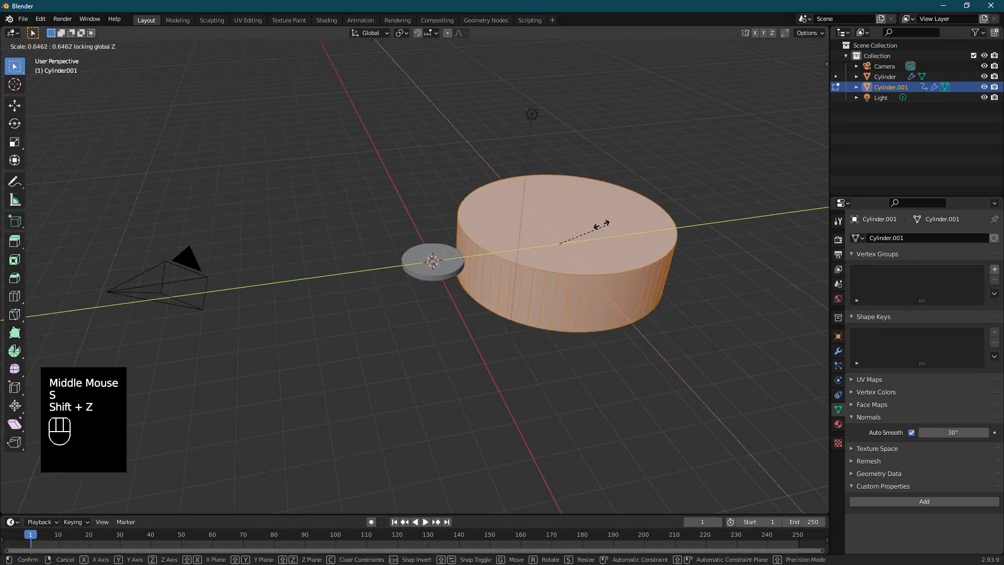
{"action": "left_click", "coordinate": [602, 224]}
{"action": "key", "text": "Tab"}
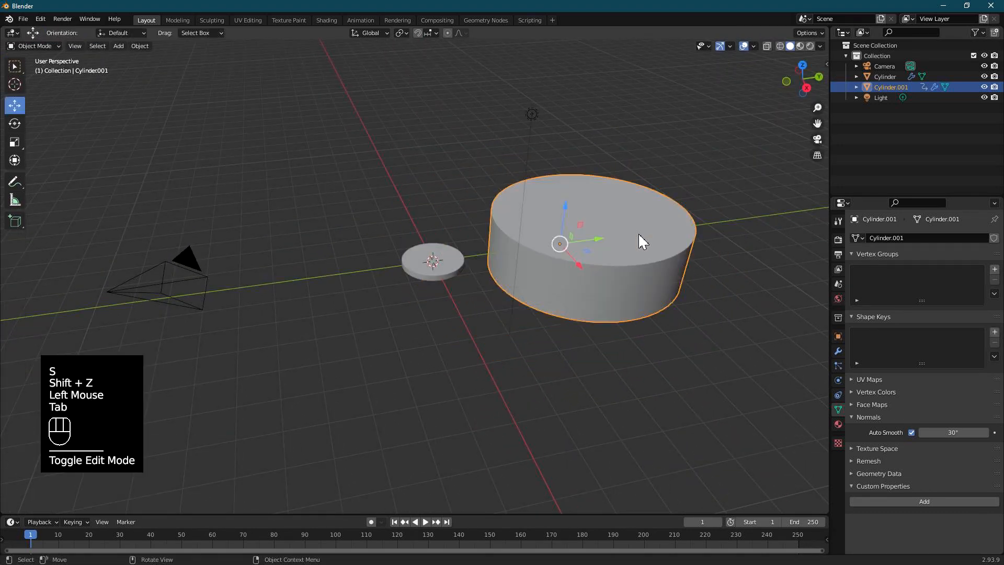
Step: Reset the Eclipse value of the small disc to 0
{"action": "middle_click_drag", "start_coordinate": [636, 240], "coordinate": [617, 281]}
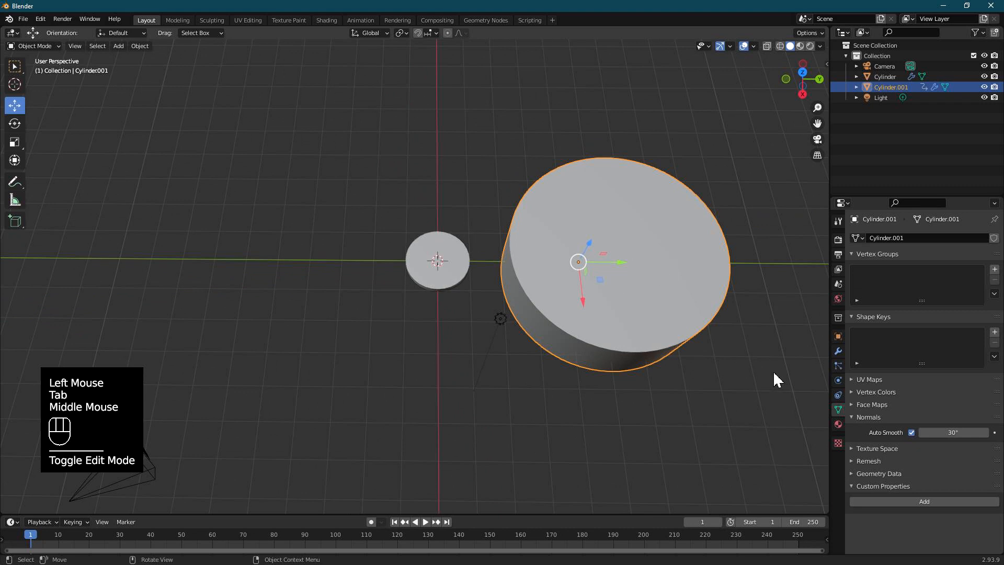
{"action": "left_click", "coordinate": [453, 277]}
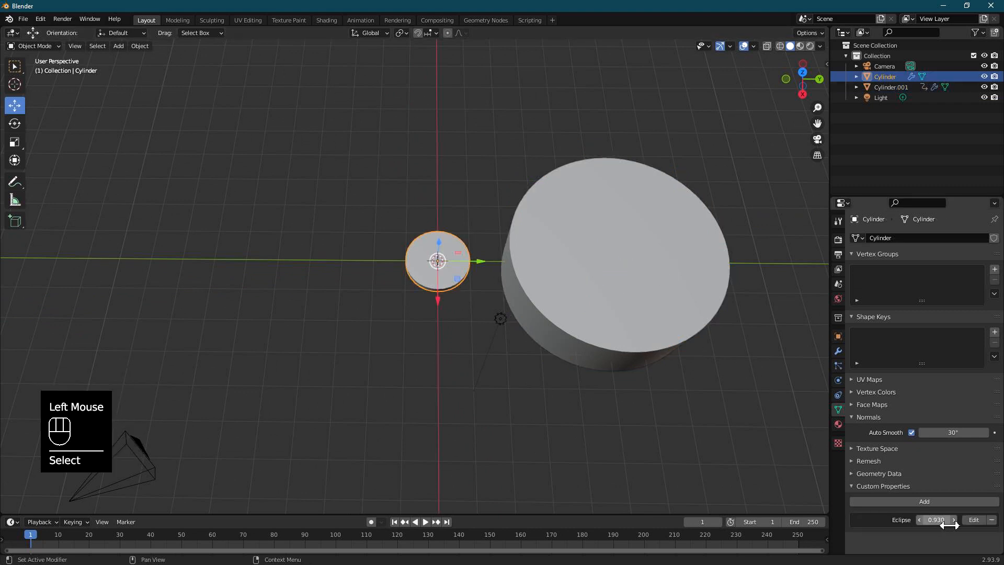
{"action": "left_click_drag", "start_coordinate": [936, 520], "coordinate": [889, 520]}
{"action": "scroll", "coordinate": [621, 238], "scroll_direction": "up", "scroll_amount": 4}
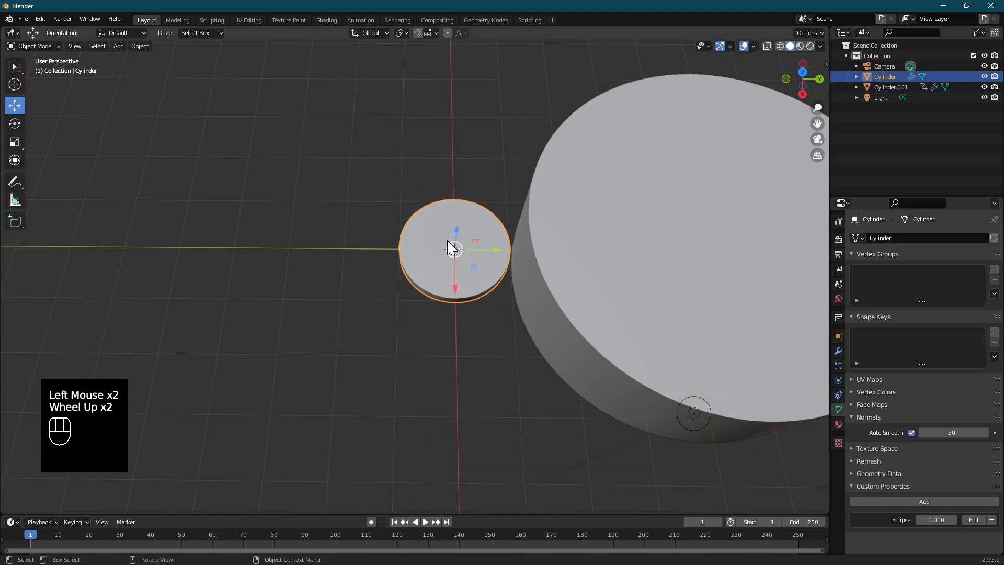
Step: Move the large cylinder along Y in top view until it overlaps the small disc
{"action": "left_click", "coordinate": [679, 230]}
{"action": "scroll", "coordinate": [680, 246], "scroll_direction": "down", "scroll_amount": 2}
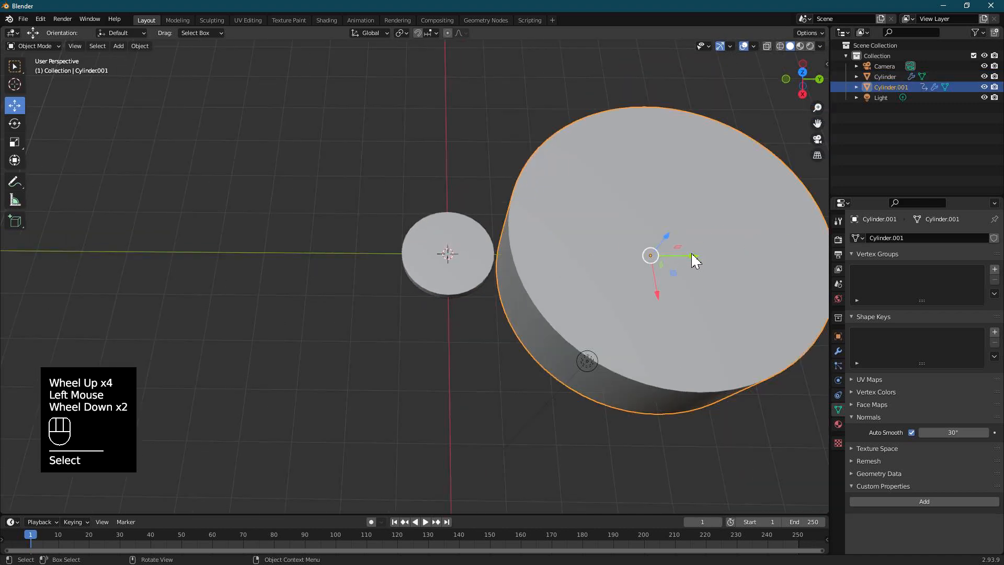
{"action": "key", "text": "KP_7"}
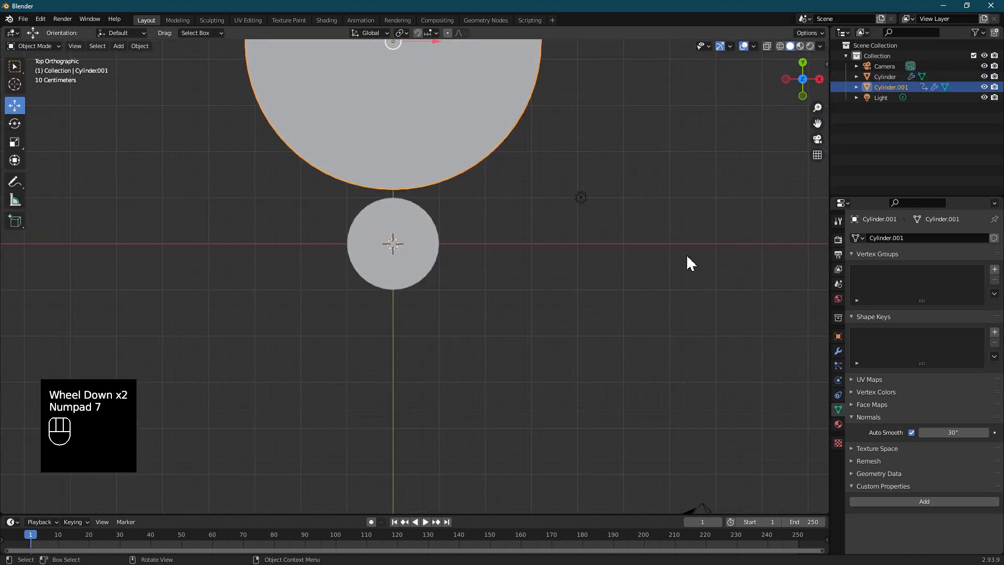
{"action": "scroll", "coordinate": [493, 201], "scroll_direction": "down", "scroll_amount": 1}
{"action": "left_click_drag", "start_coordinate": [399, 76], "coordinate": [407, 152]}
Step: Hide the large cylinder and raise the small disc's Eclipse value to 2
{"action": "left_click", "coordinate": [985, 87]}
{"action": "middle_click_drag", "start_coordinate": [677, 247], "coordinate": [442, 206]}
{"action": "scroll", "coordinate": [454, 251], "scroll_direction": "up", "scroll_amount": 4}
{"action": "scroll", "coordinate": [455, 254], "scroll_direction": "up", "scroll_amount": 1}
{"action": "left_click", "coordinate": [884, 76]}
{"action": "left_click_drag", "start_coordinate": [918, 516], "coordinate": [989, 516]}
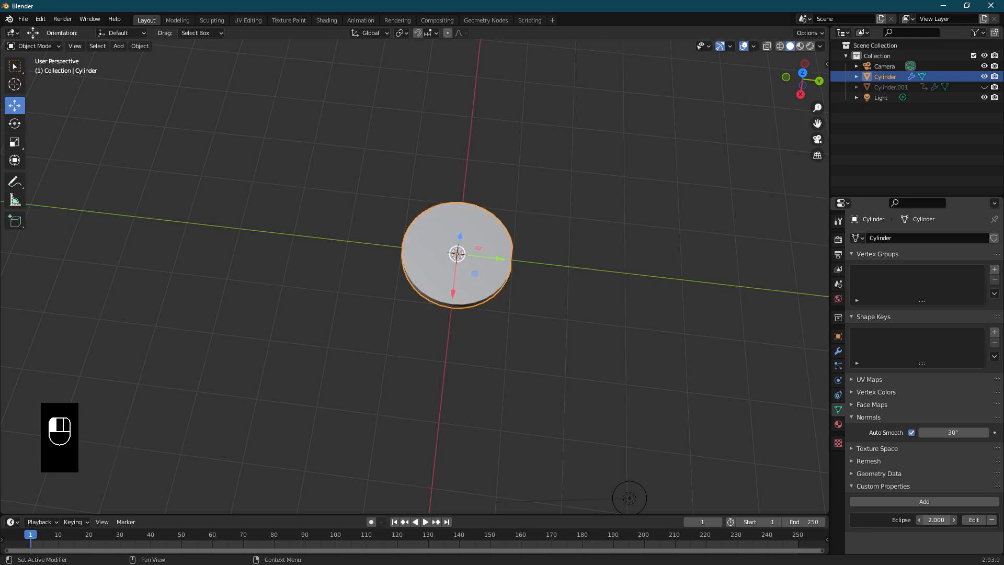
{"action": "right_click", "coordinate": [952, 526]}
Step: Set the Eclipse property's maximum to 2.1 and raise its value until the small disc is completely uncut
{"action": "left_click", "coordinate": [973, 520]}
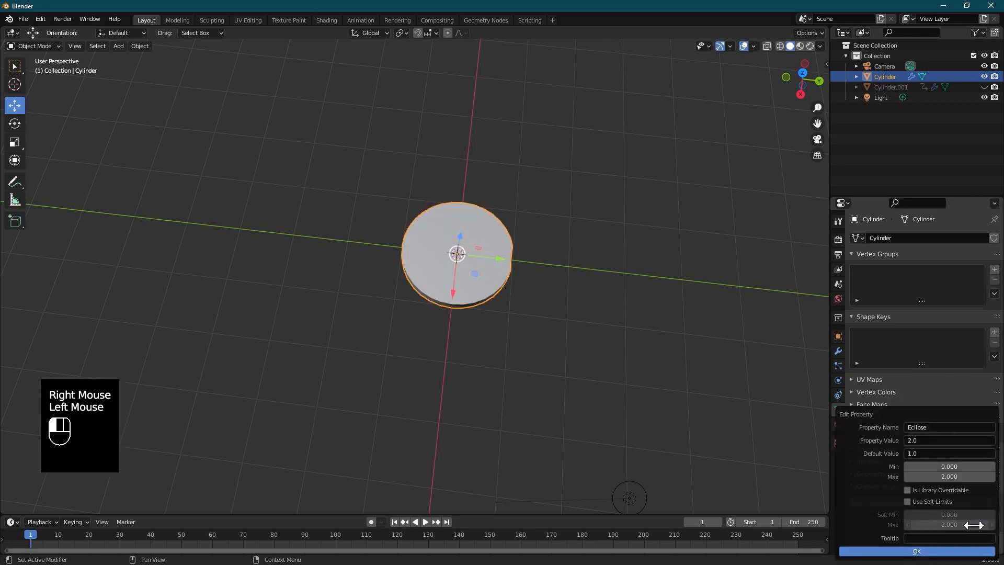
{"action": "left_click", "coordinate": [959, 487]}
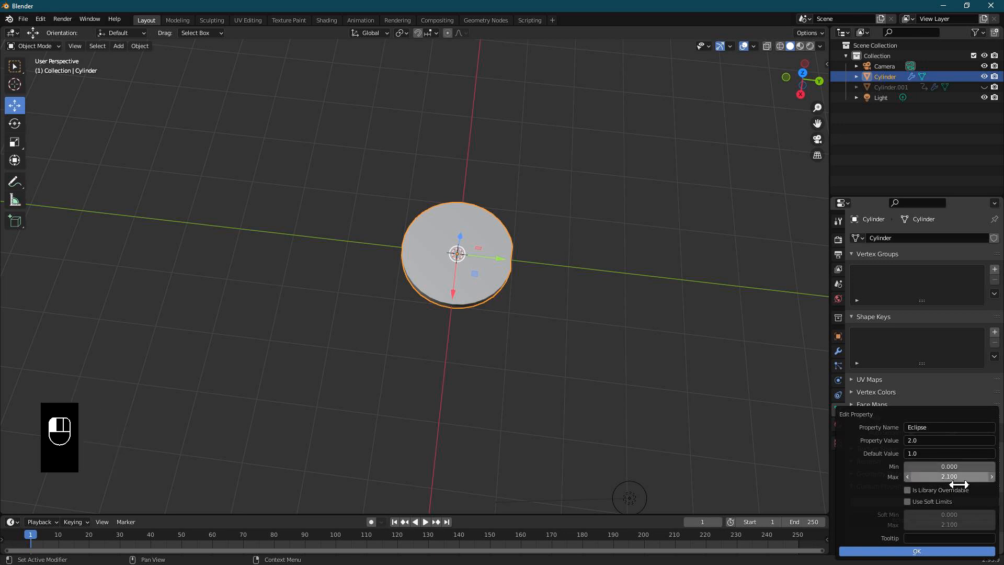
{"action": "left_click", "coordinate": [919, 546]}
{"action": "mouse_move", "coordinate": [941, 519]}
{"action": "left_mouse_down"}
{"action": "mouse_move", "coordinate": [905, 519]}
{"action": "mouse_move", "coordinate": [941, 522]}
{"action": "left_mouse_up"}
Step: Add a driver to the disc's Eclipse property and remove its default input variable
{"action": "right_click", "coordinate": [940, 524]}
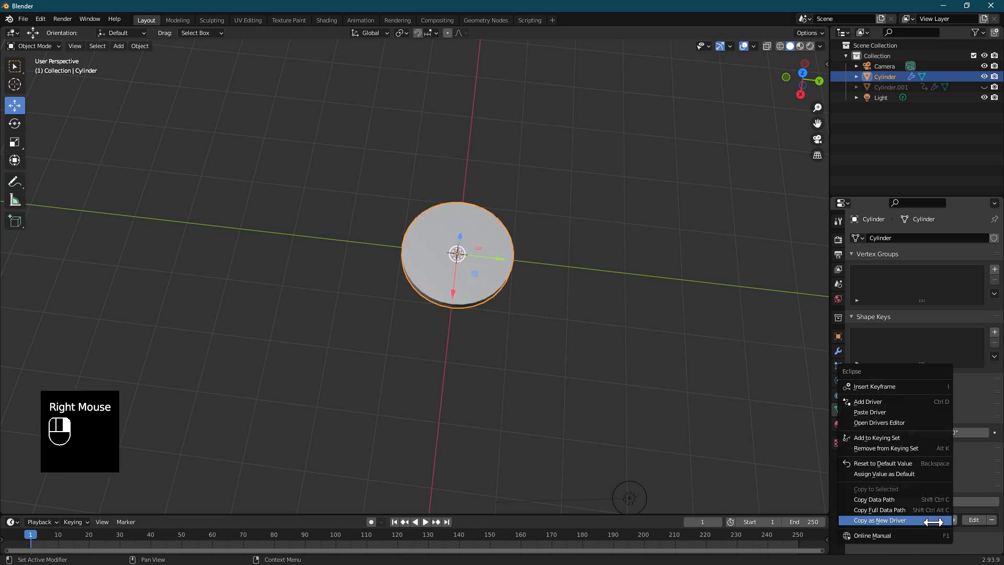
{"action": "middle_click_drag", "start_coordinate": [518, 324], "coordinate": [536, 343]}
{"action": "scroll", "coordinate": [537, 343], "scroll_direction": "up", "scroll_amount": 2}
{"action": "middle_click_drag", "start_coordinate": [502, 310], "coordinate": [630, 334]}
{"action": "middle_click_drag", "start_coordinate": [554, 249], "coordinate": [474, 251], "text": "shift"}
{"action": "right_click", "coordinate": [950, 528]}
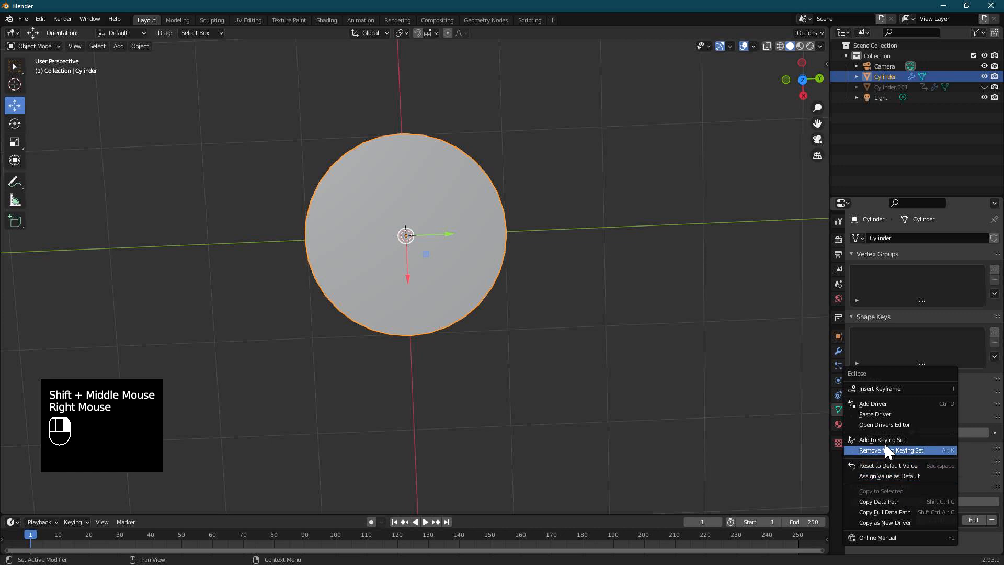
{"action": "left_click", "coordinate": [902, 403]}
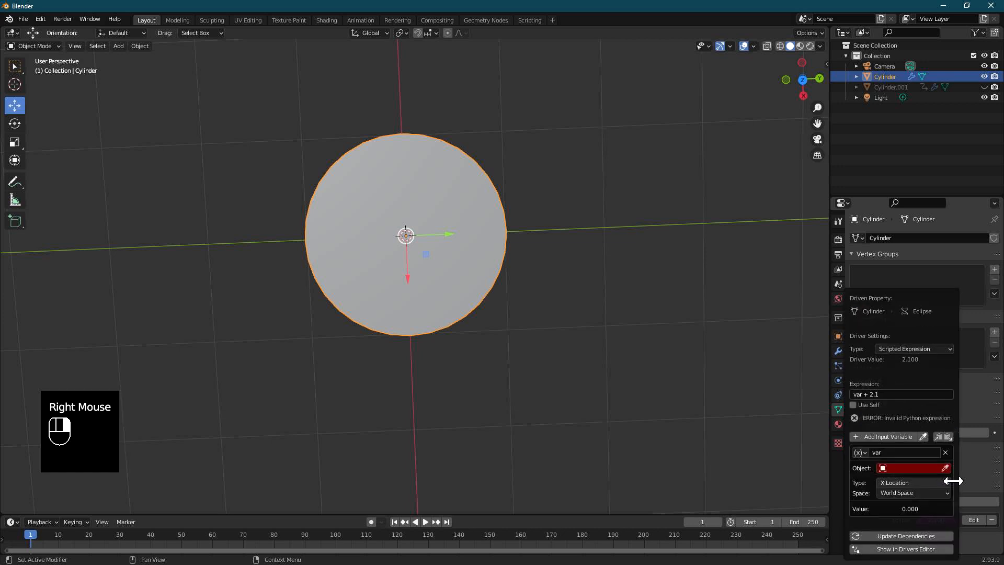
{"action": "left_click", "coordinate": [946, 452]}
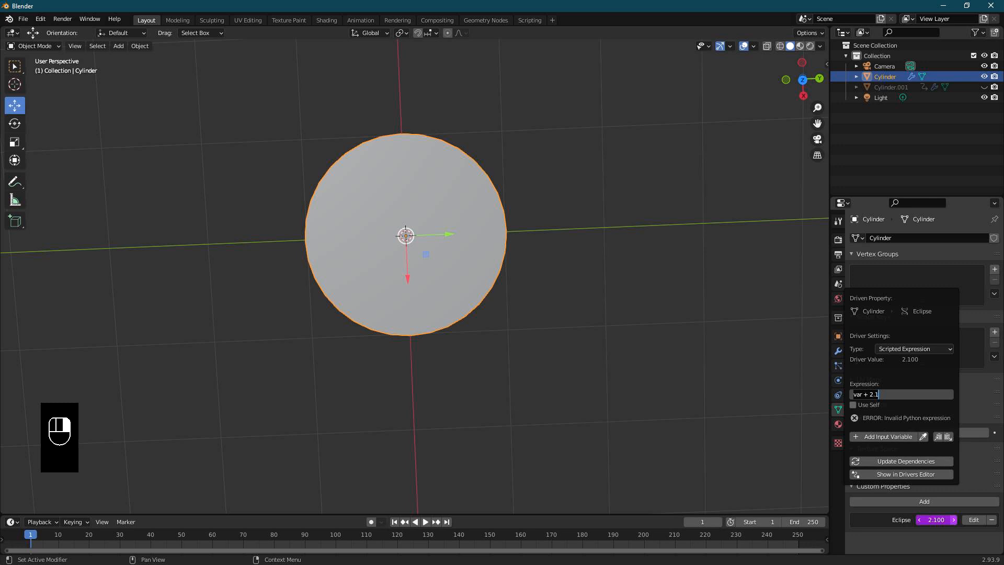
Step: Set the Eclipse driver's scripted expression to lerp(0,2.1,frame/250)
{"action": "type", "text": "rp(0,2.1,frame/25"}
{"action": "type", "text": "0)"}
{"action": "key", "text": "Return"}
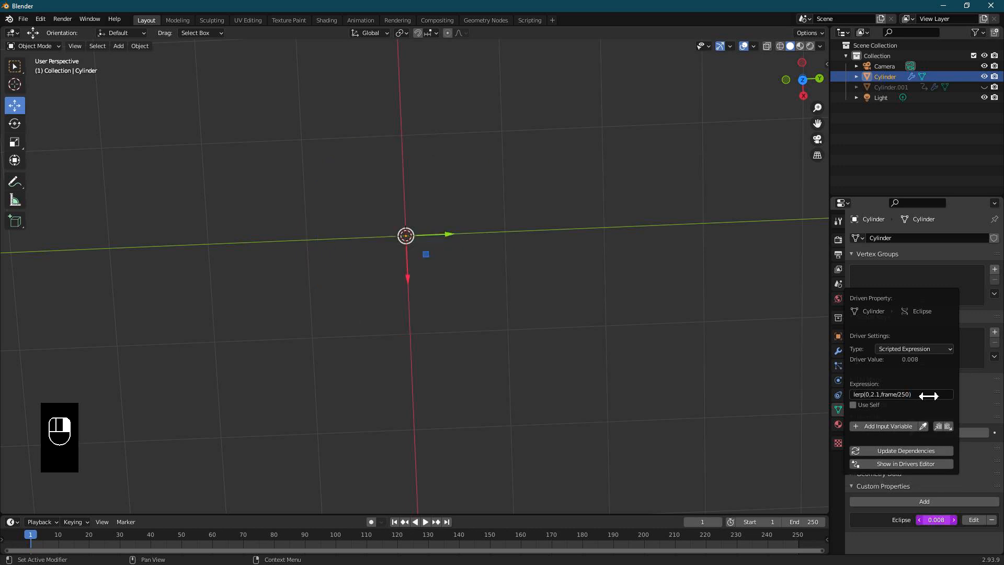
Step: Play the animation to check the driven eclipse cut on the disc from above, and stop playback
{"action": "middle_click_drag", "start_coordinate": [544, 288], "coordinate": [541, 253]}
{"action": "scroll", "coordinate": [442, 283], "scroll_direction": "up", "scroll_amount": 1}
{"action": "key", "text": "space"}
{"action": "middle_click_drag", "start_coordinate": [445, 280], "coordinate": [600, 356]}
{"action": "scroll", "coordinate": [450, 285], "scroll_direction": "down", "scroll_amount": 1}
{"action": "middle_click", "coordinate": [452, 288]}
{"action": "scroll", "coordinate": [519, 339], "scroll_direction": "down", "scroll_amount": 1}
{"action": "middle_click_drag", "start_coordinate": [545, 340], "coordinate": [543, 345]}
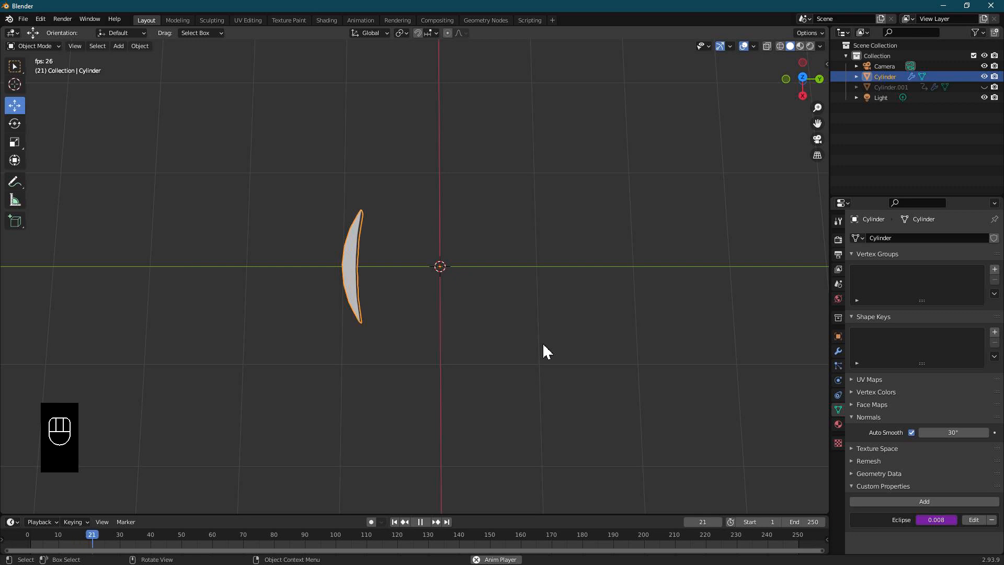
{"action": "key", "text": "space"}
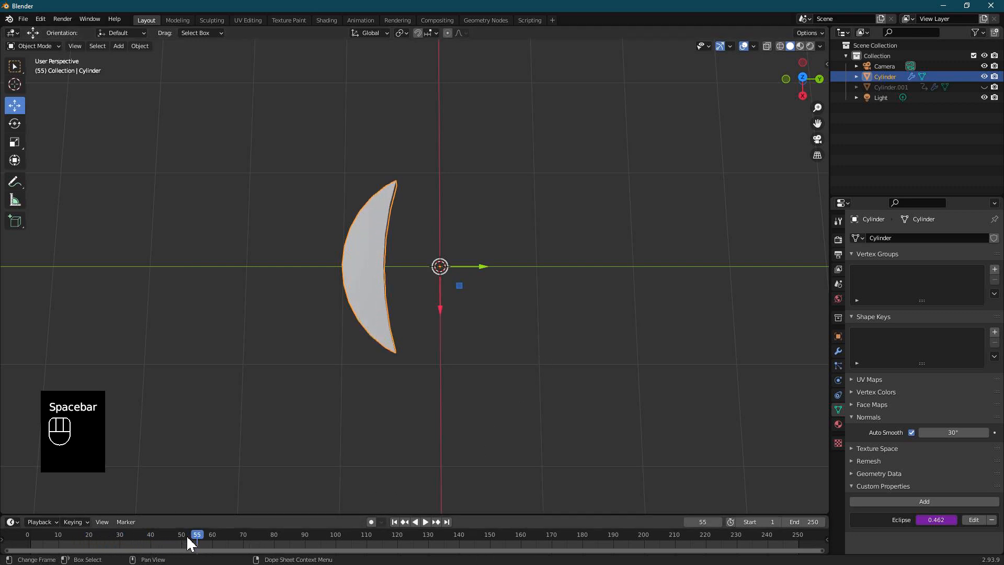
Step: Scrub the timeline forward and back to frame 104 to inspect the disc's phases
{"action": "left_click_drag", "start_coordinate": [171, 533], "coordinate": [340, 528]}
{"action": "mouse_move", "coordinate": [439, 408]}
{"action": "middle_mouse_down"}
{"action": "mouse_move", "coordinate": [444, 346]}
{"action": "mouse_move", "coordinate": [370, 316]}
{"action": "mouse_move", "coordinate": [497, 218]}
{"action": "mouse_move", "coordinate": [711, 366]}
{"action": "mouse_move", "coordinate": [471, 406]}
{"action": "mouse_move", "coordinate": [412, 400]}
{"action": "mouse_move", "coordinate": [425, 406]}
{"action": "middle_mouse_up"}
{"action": "left_click_drag", "start_coordinate": [341, 545], "coordinate": [740, 539]}
{"action": "left_click_drag", "start_coordinate": [792, 516], "coordinate": [349, 482]}
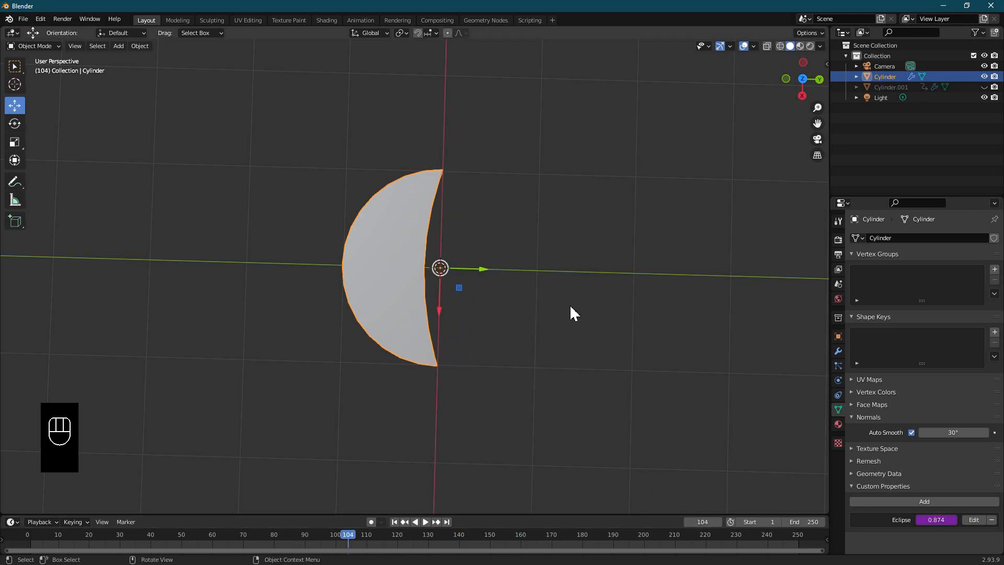